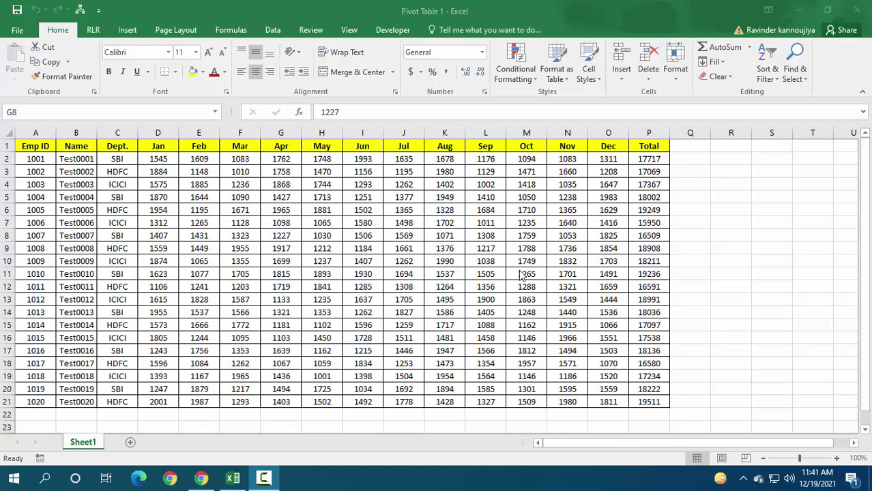
- Check the A1:P21 employee data range, then put the cursor inside it and show the Insert ribbon
left_click(41, 150)
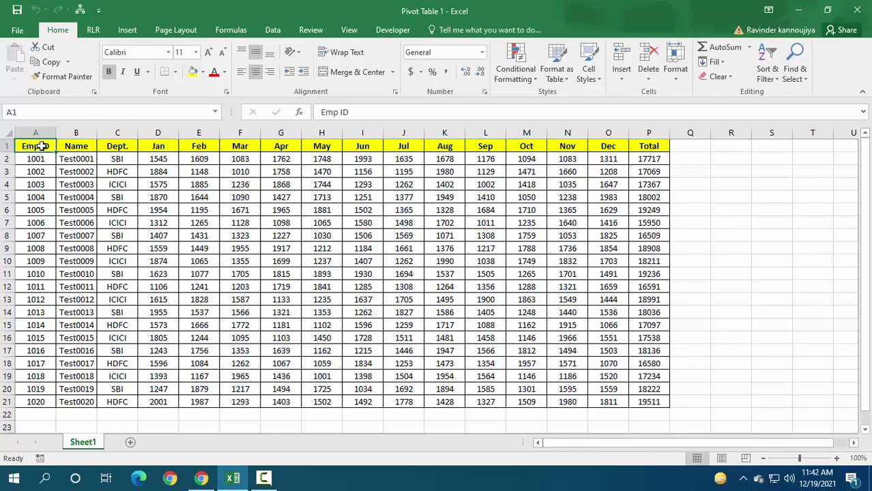
mouse_move(41, 152)
left_mouse_down()
mouse_move(662, 386)
mouse_move(666, 402)
left_mouse_up()
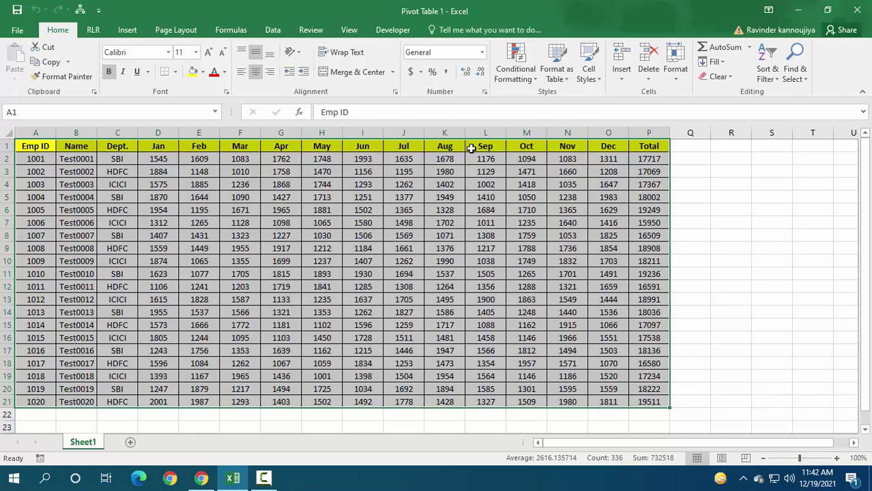
left_click(109, 164)
left_click_drag(37, 149, 649, 401)
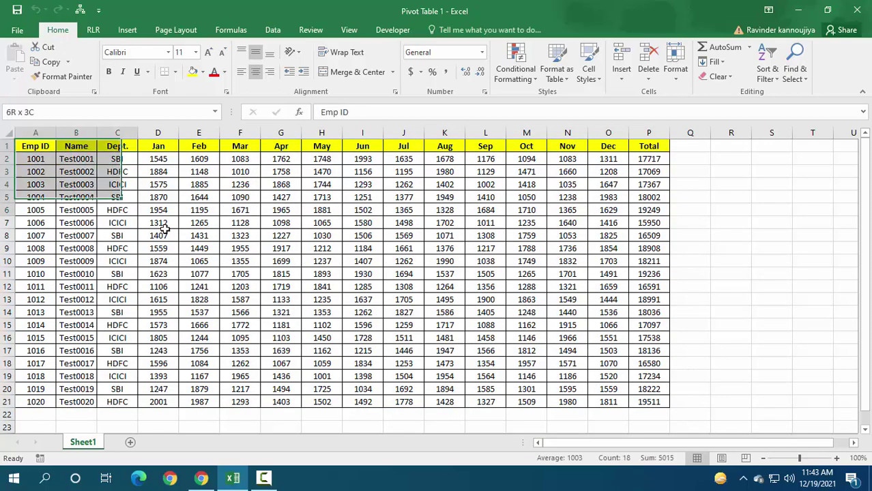
left_click(324, 261)
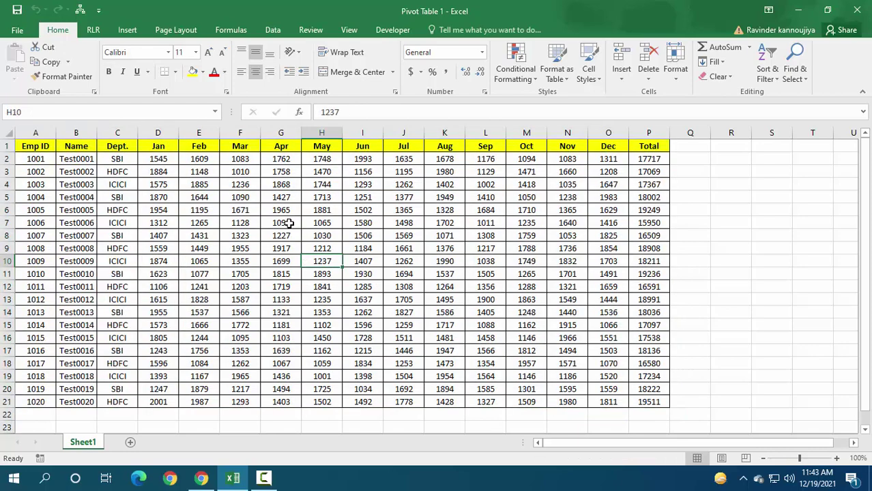
key("ctrl+a")
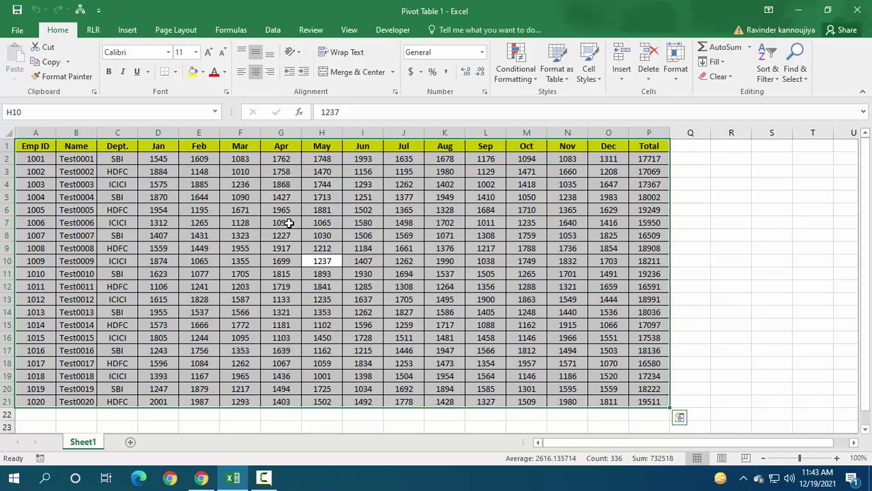
left_click(273, 224)
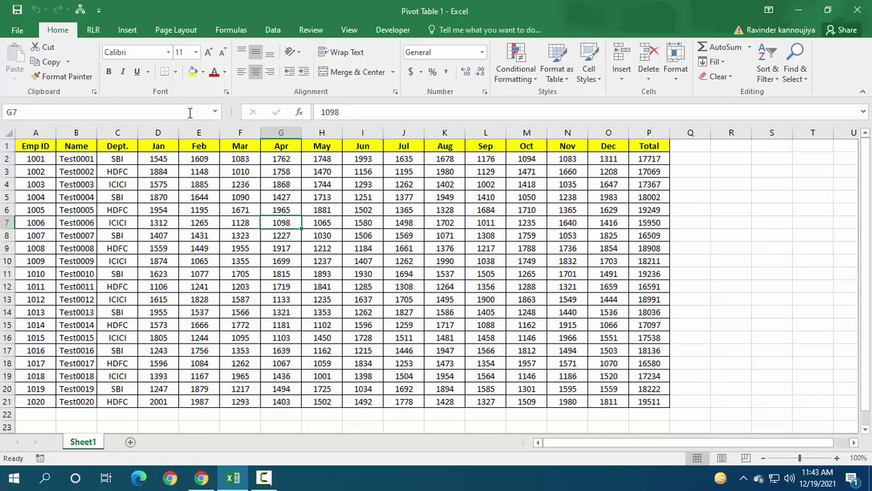
left_click(130, 30)
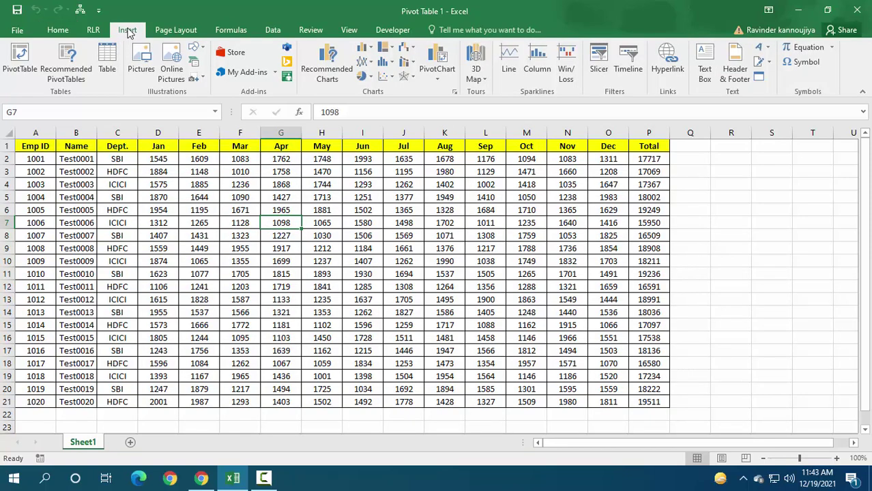
- Start a PivotTable from the employee data and switch its source to 'Use an external data source'
left_click(19, 60)
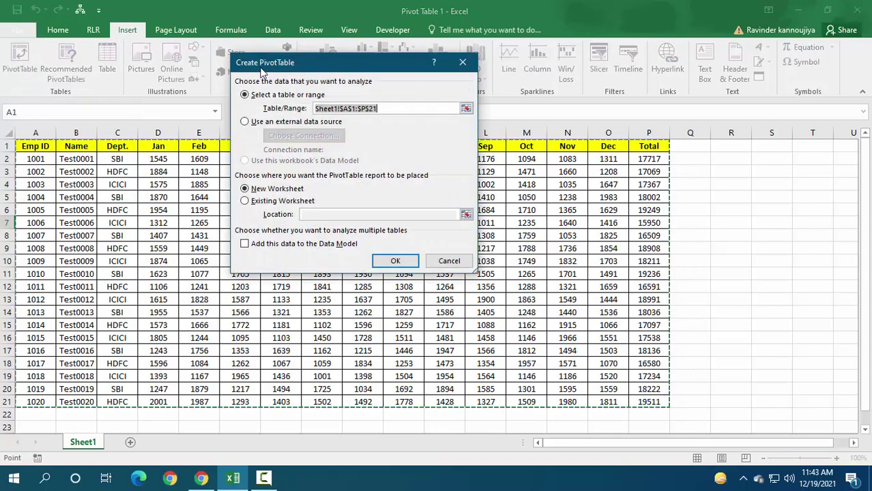
left_click_drag(261, 69, 161, 152)
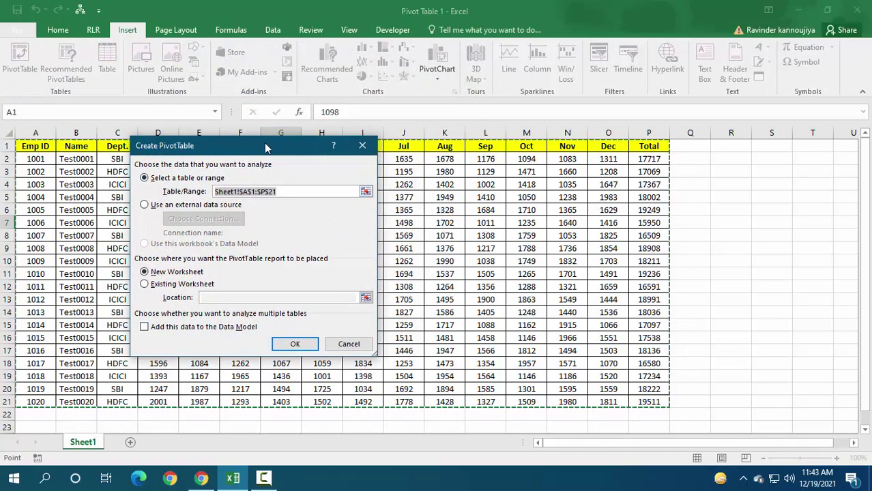
left_click_drag(267, 149, 299, 158)
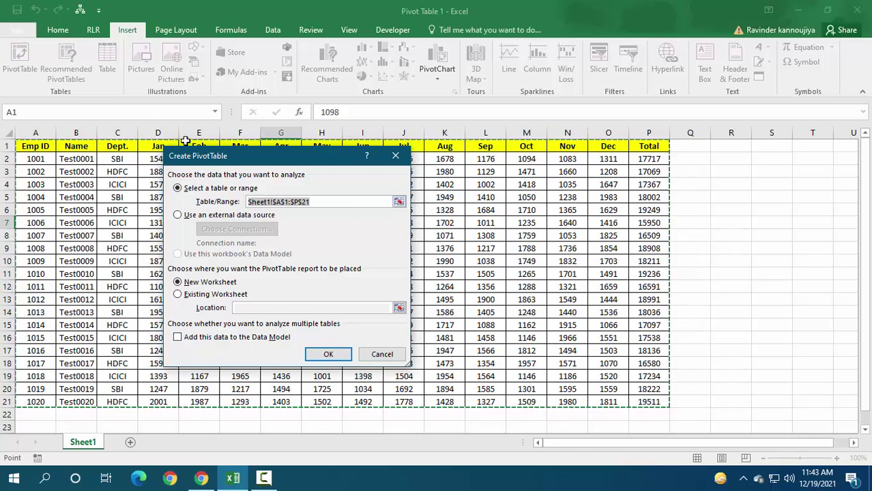
left_click_drag(228, 159, 232, 149)
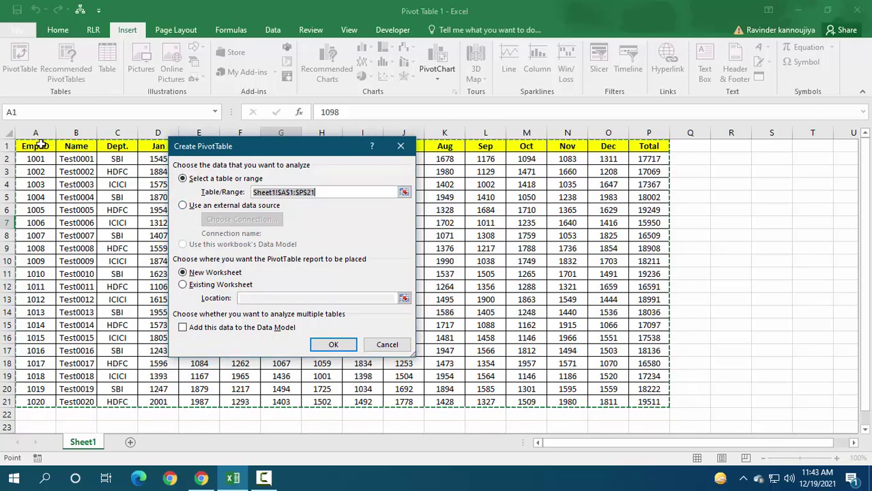
left_click_drag(42, 145, 658, 402)
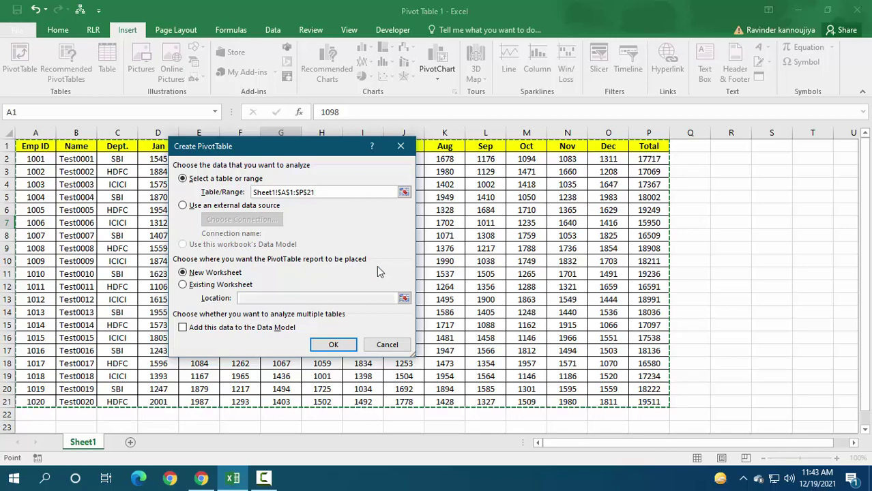
left_click_drag(279, 146, 248, 134)
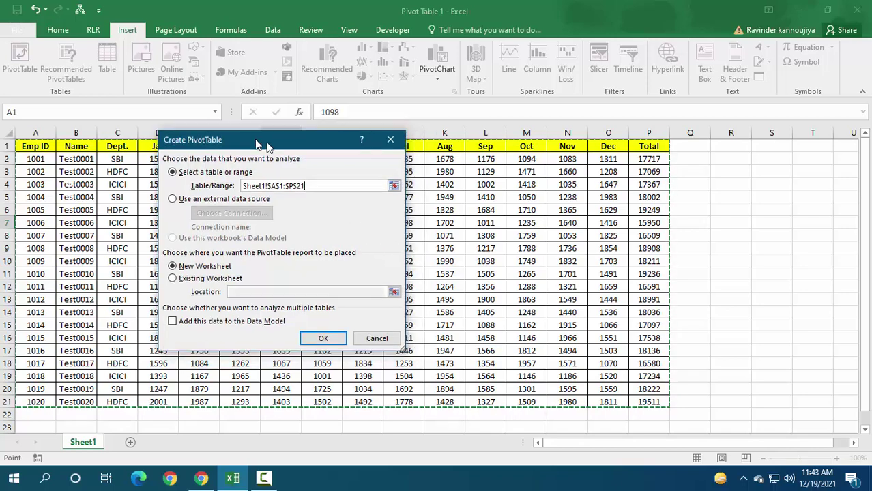
left_click(176, 195)
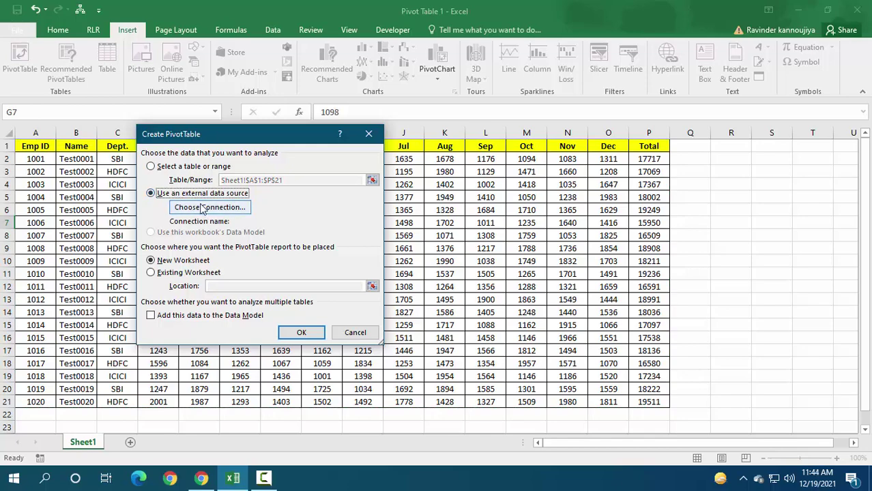
left_click(193, 209)
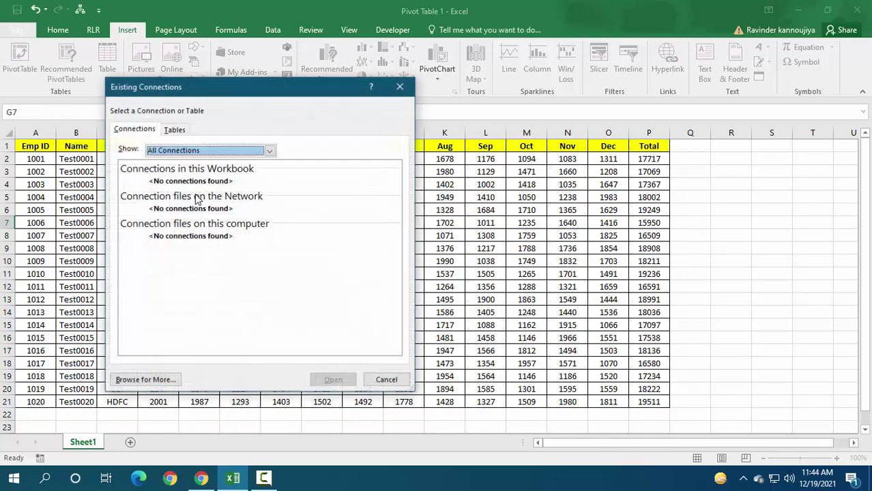
left_click_drag(220, 90, 396, 101)
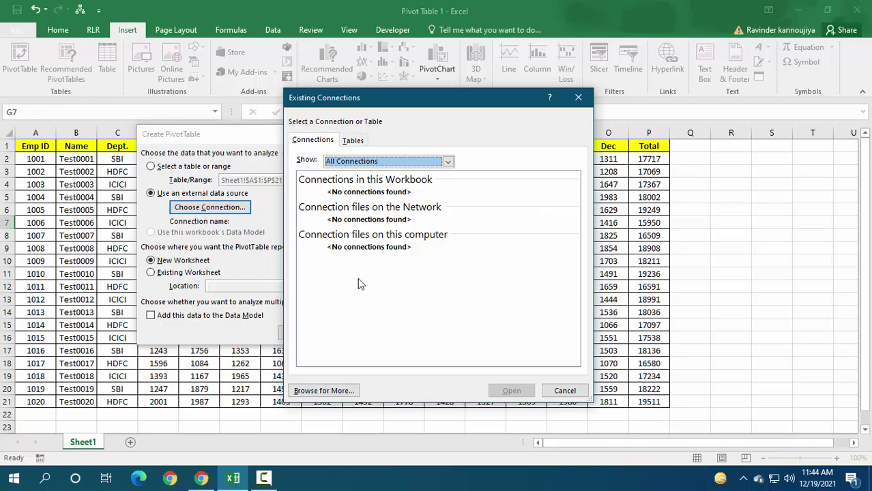
left_click(565, 391)
- Create the PivotTable from the Sheet1 A1:P21 range on a New Worksheet rather than at S4
left_click(193, 168)
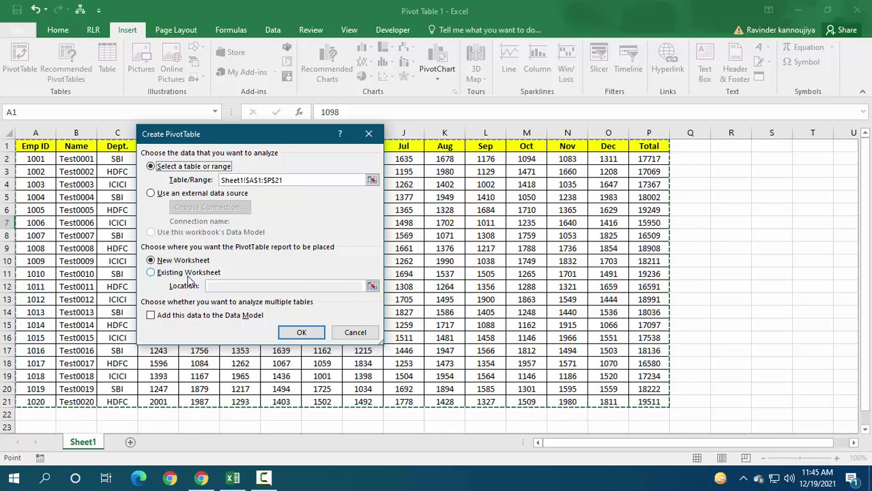
left_click(189, 274)
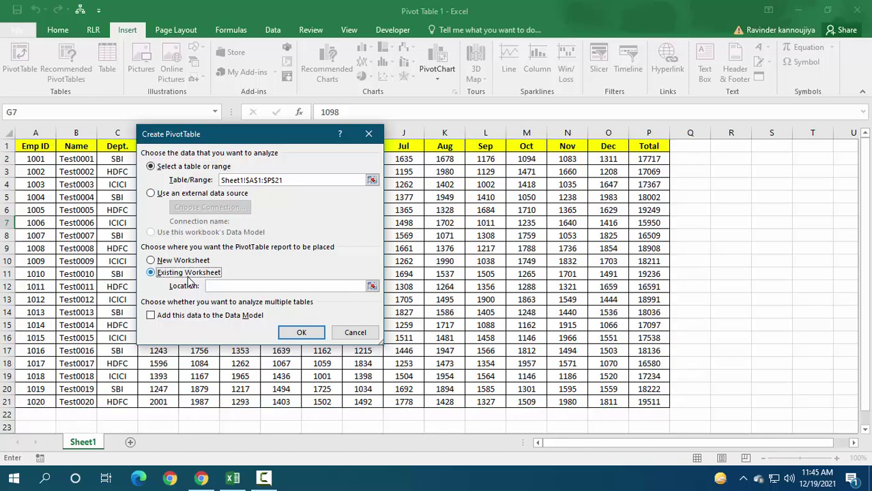
left_click(236, 285)
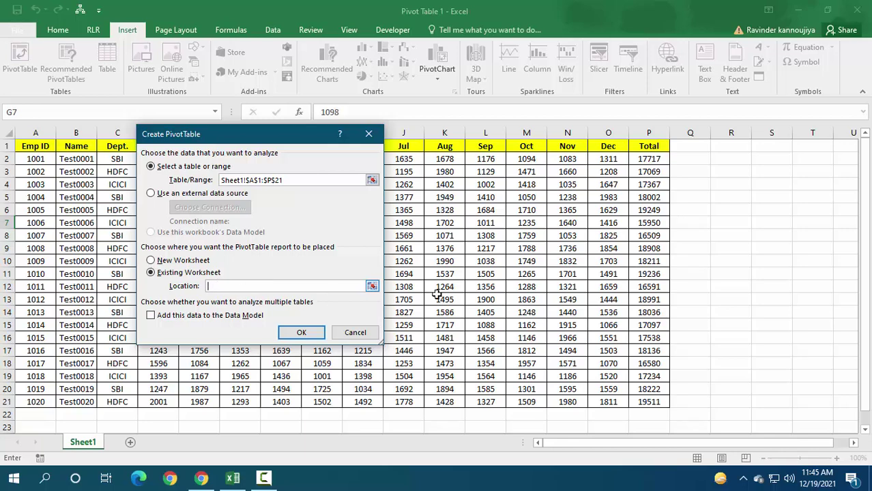
left_click(772, 184)
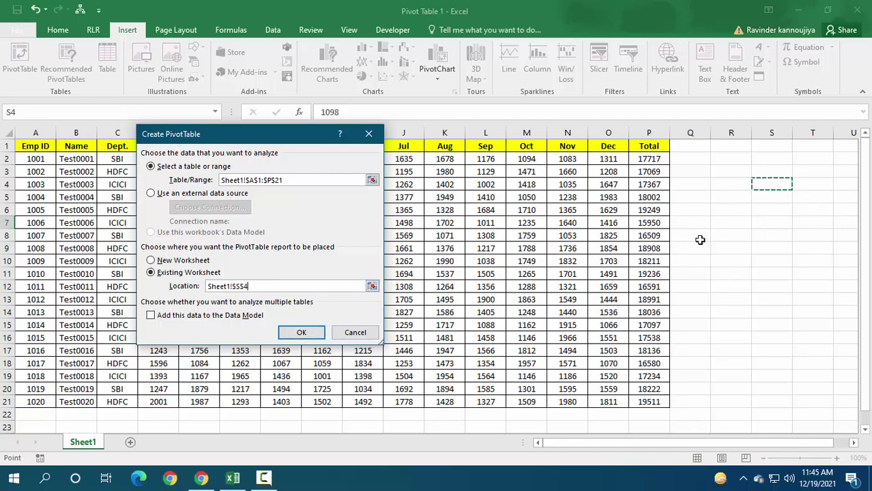
left_click(183, 264)
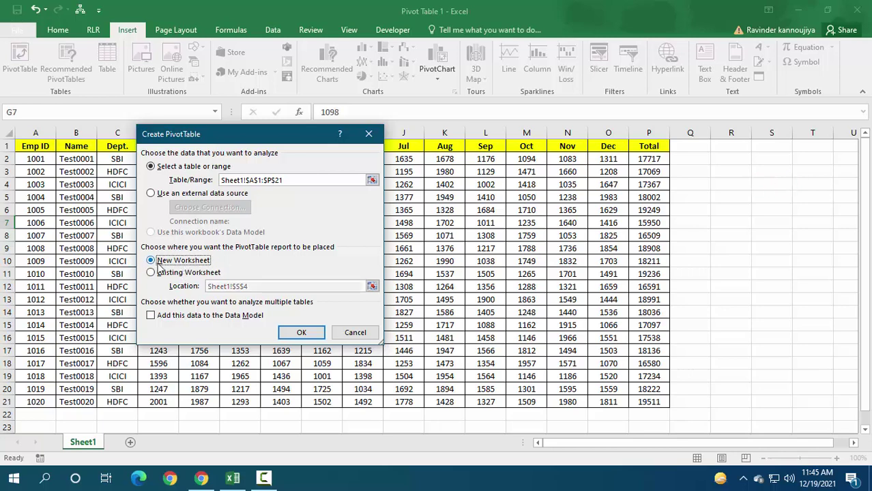
left_click(303, 331)
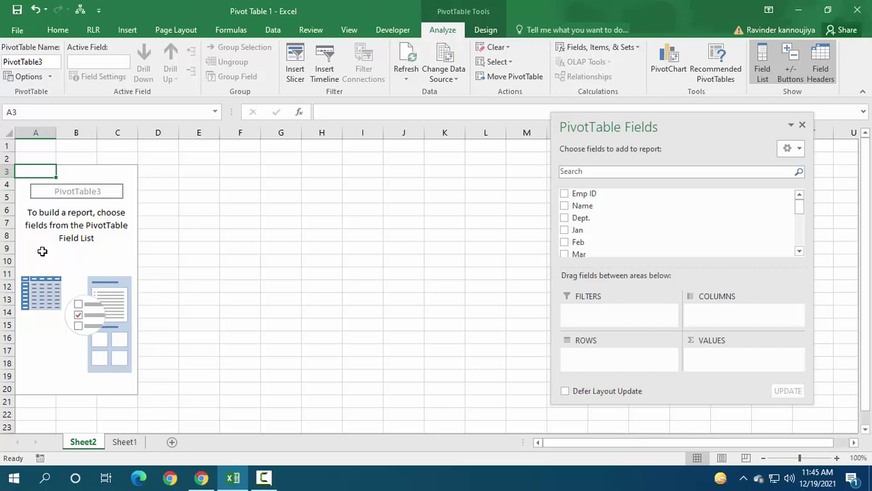
mouse_move(646, 120)
left_mouse_down()
mouse_move(710, 124)
mouse_move(647, 110)
left_mouse_up()
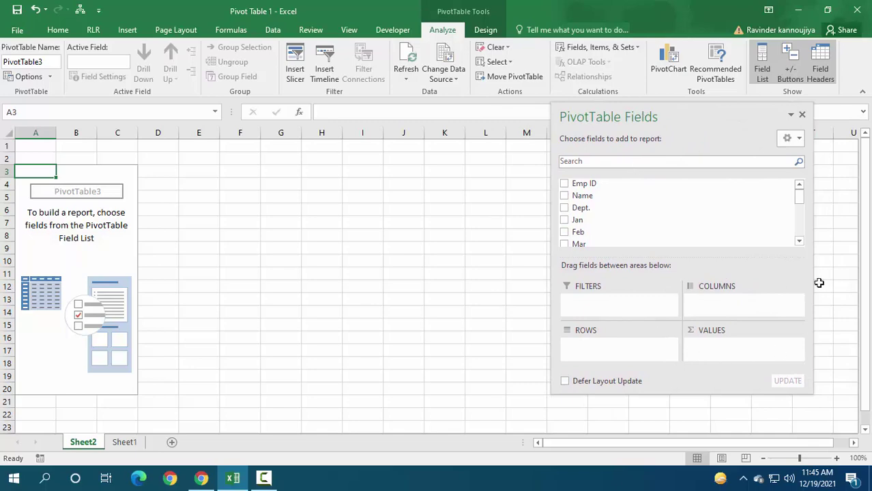
mouse_move(676, 110)
left_mouse_down()
mouse_move(559, 101)
mouse_move(653, 107)
mouse_move(146, 140)
mouse_move(598, 99)
mouse_move(610, 148)
mouse_move(617, 117)
mouse_move(655, 122)
mouse_move(664, 107)
left_mouse_up()
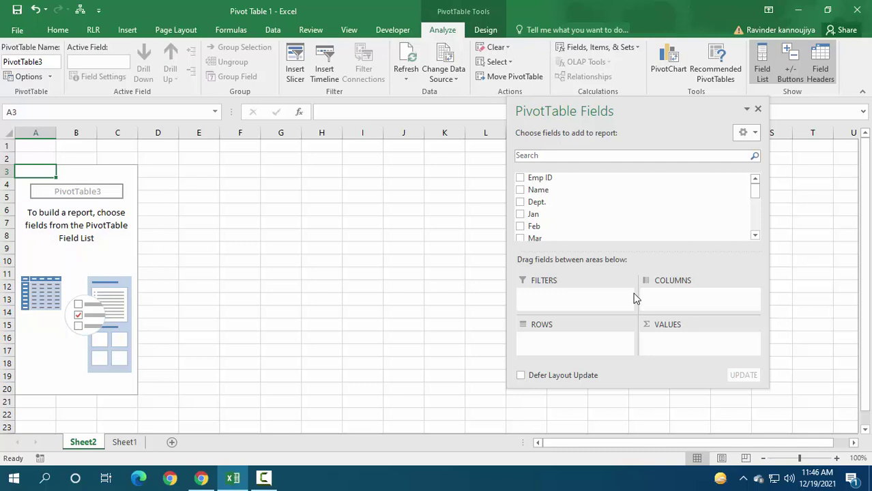
left_click_drag(615, 106, 620, 104)
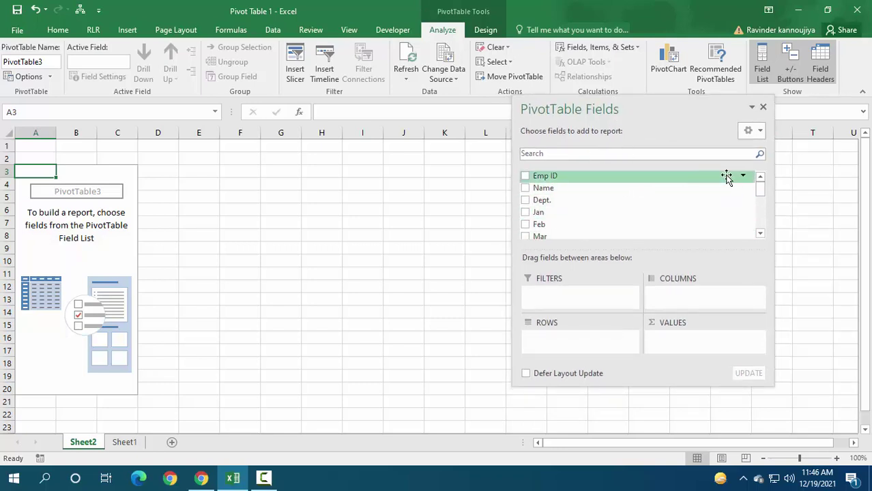
mouse_move(760, 186)
left_mouse_down()
mouse_move(764, 232)
mouse_move(759, 179)
mouse_move(758, 229)
mouse_move(748, 206)
mouse_move(757, 181)
mouse_move(745, 205)
left_mouse_up()
left_click(125, 443)
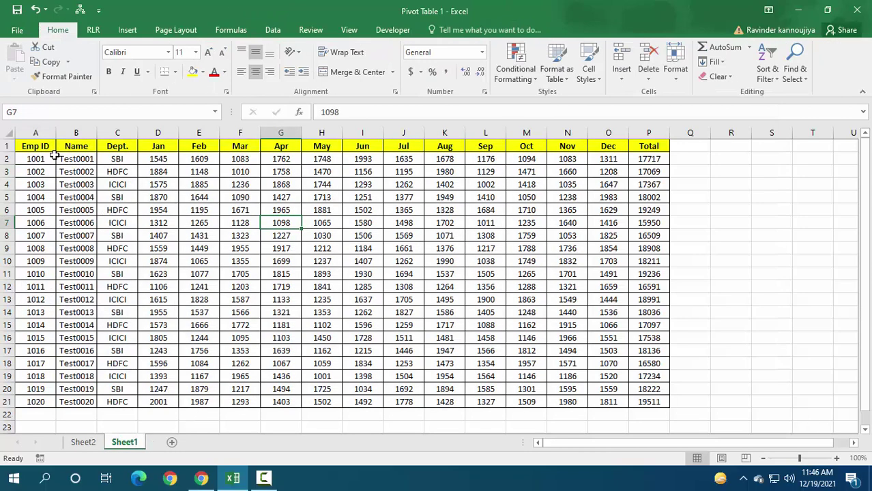
left_click_drag(46, 146, 652, 145)
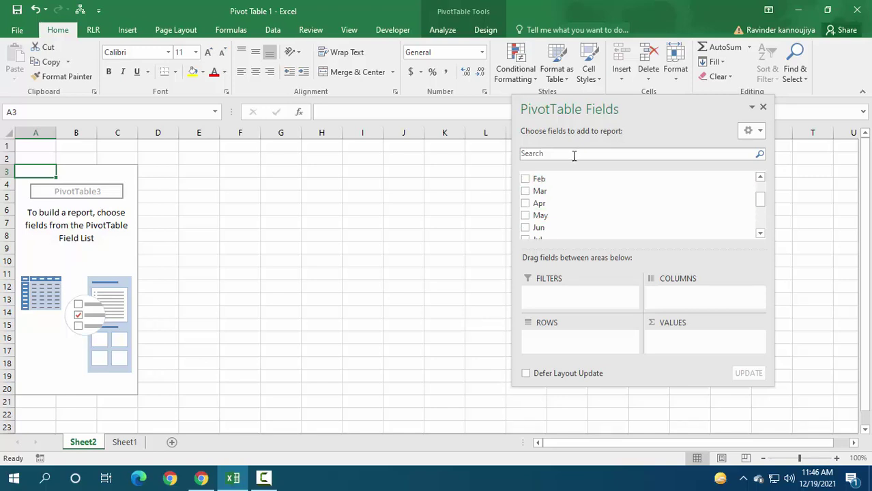
mouse_move(760, 198)
left_mouse_down()
mouse_move(763, 230)
mouse_move(756, 180)
left_mouse_up()
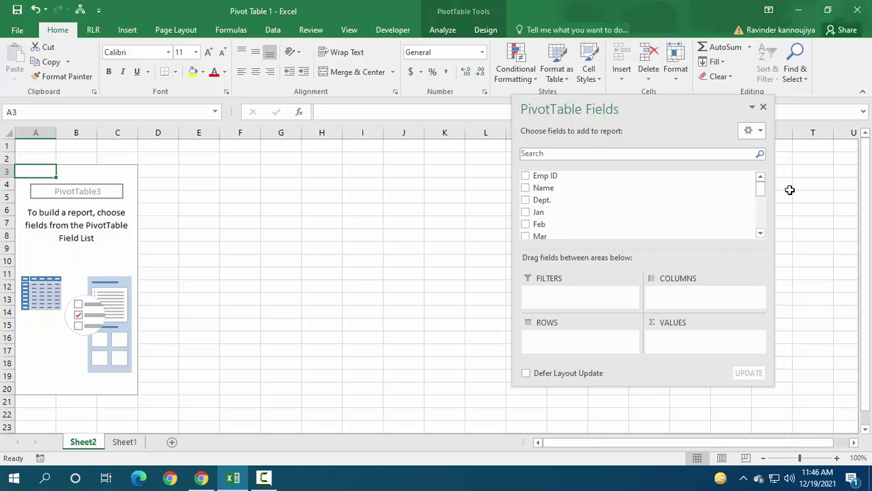
mouse_move(760, 185)
left_mouse_down()
mouse_move(763, 230)
mouse_move(759, 181)
left_mouse_up()
left_click(654, 157)
- Place Emp ID in the PivotTable's Filters area so it shows (All) above the table
left_click_drag(655, 104, 703, 117)
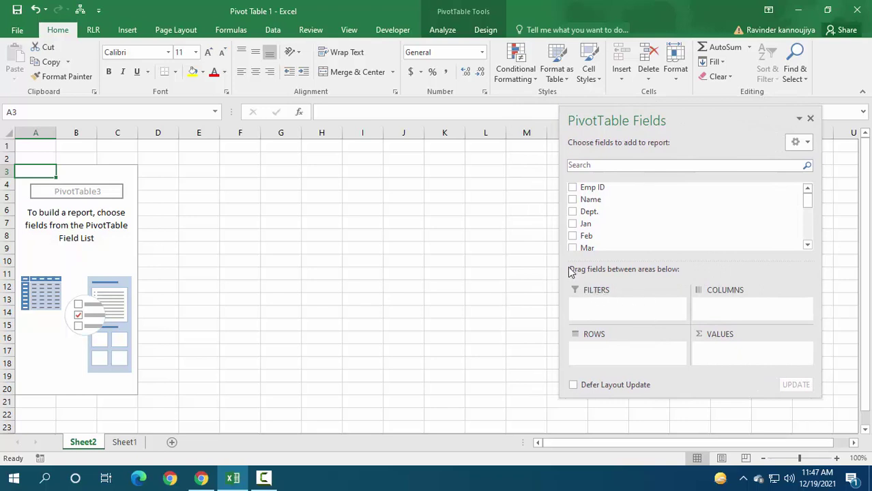
mouse_move(592, 187)
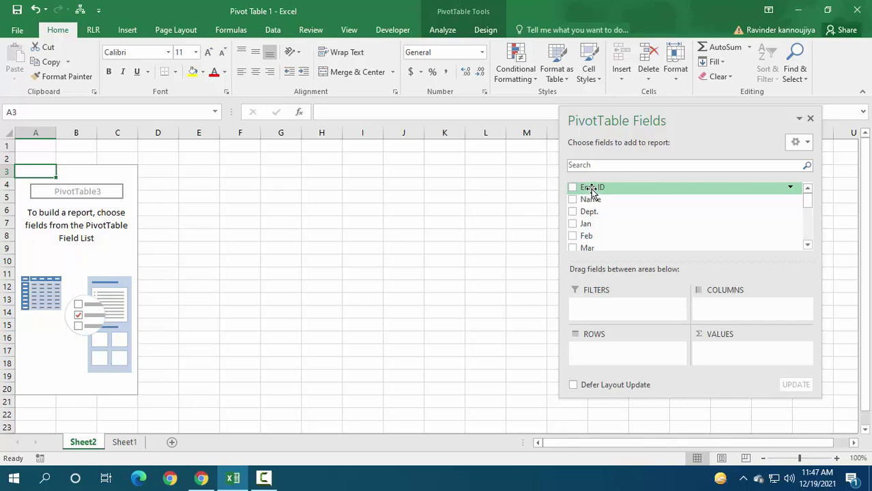
left_click_drag(592, 191, 605, 318)
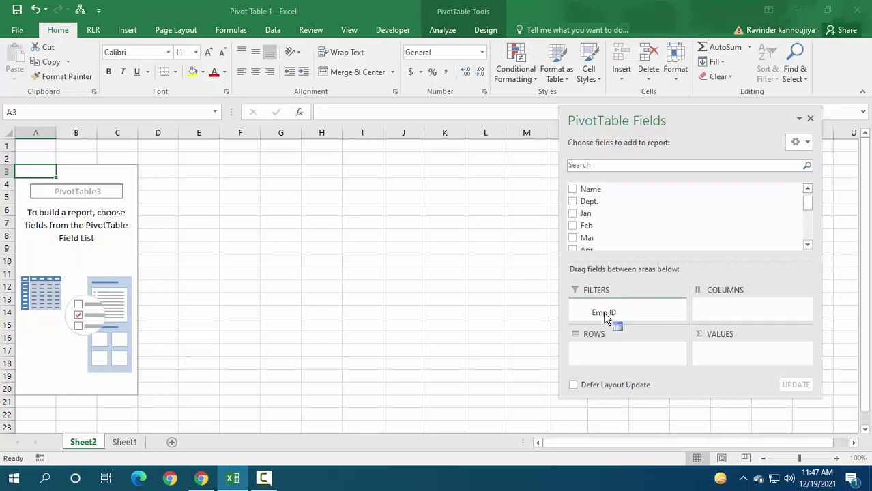
left_click_drag(605, 318, 606, 313)
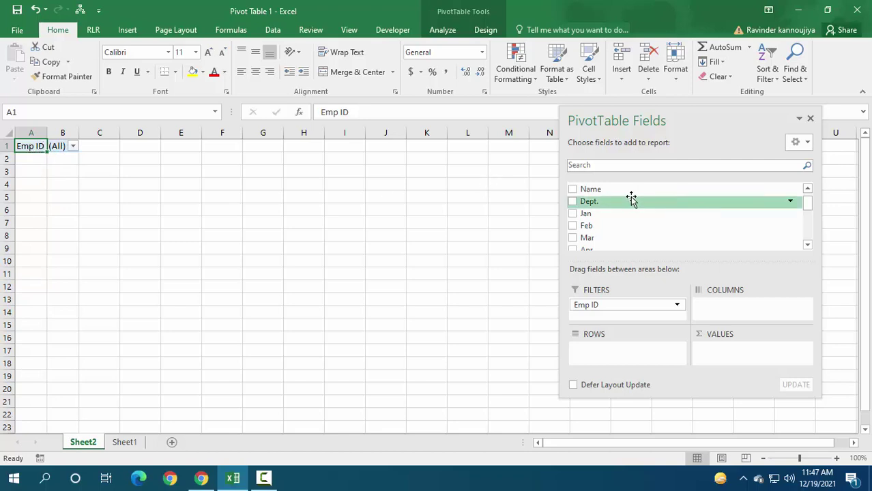
scroll(809, 199, "up", 1)
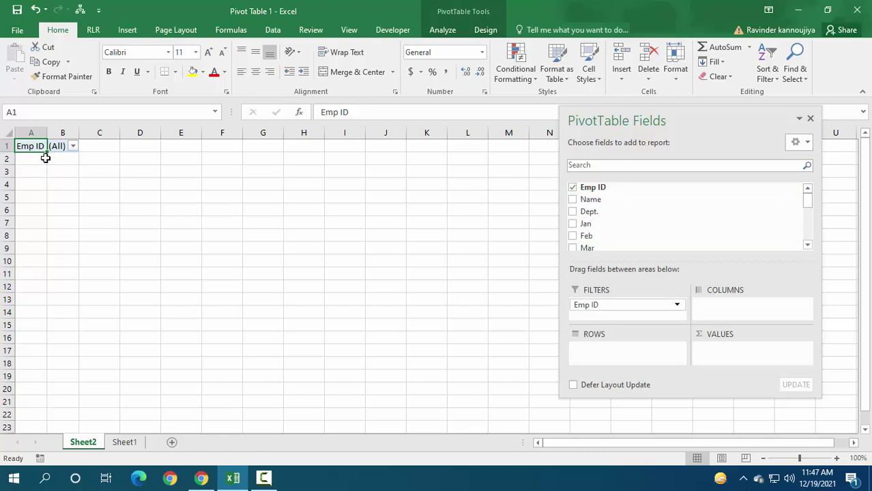
left_click(73, 146)
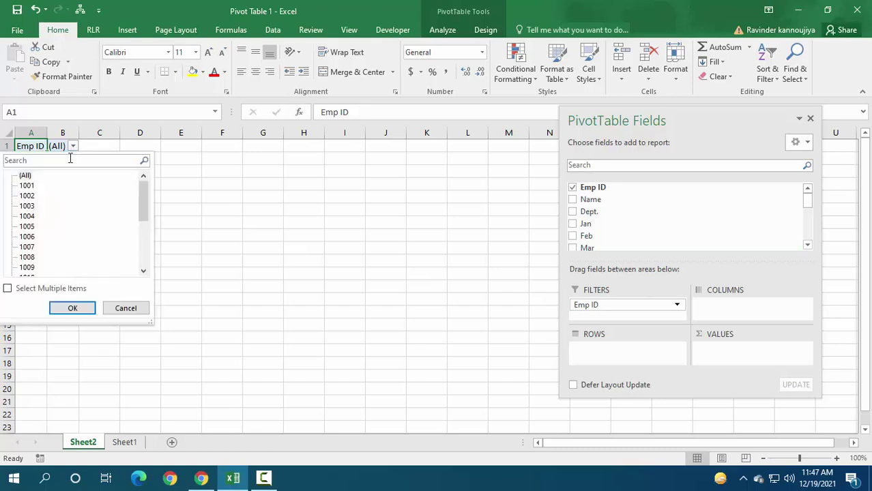
left_click(28, 196)
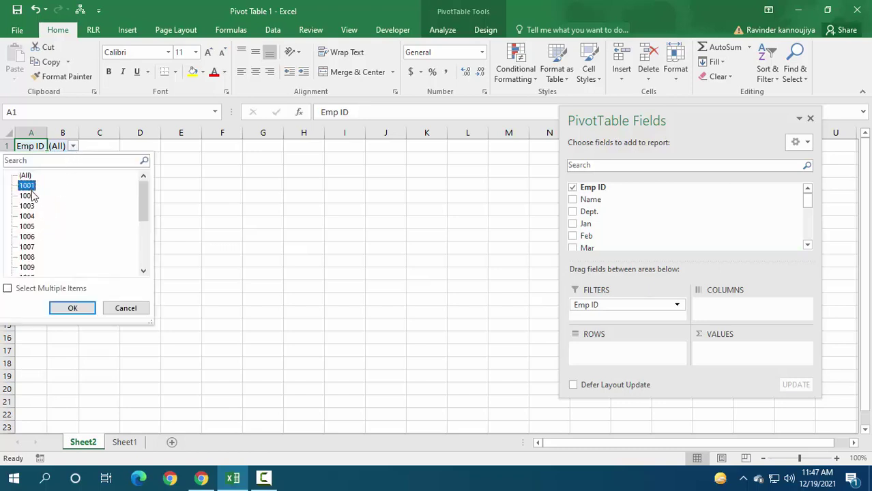
left_click(8, 289)
left_click(32, 257)
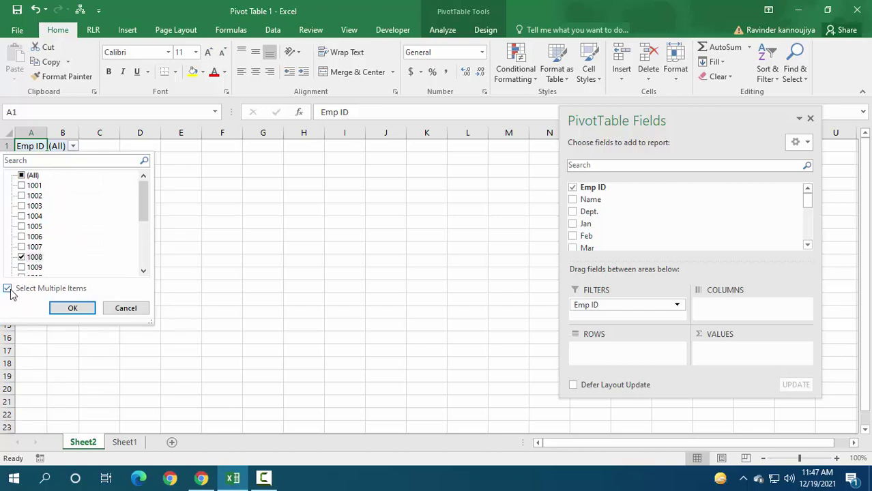
left_click(21, 195)
left_click(21, 207)
left_click(21, 216)
left_click(21, 237)
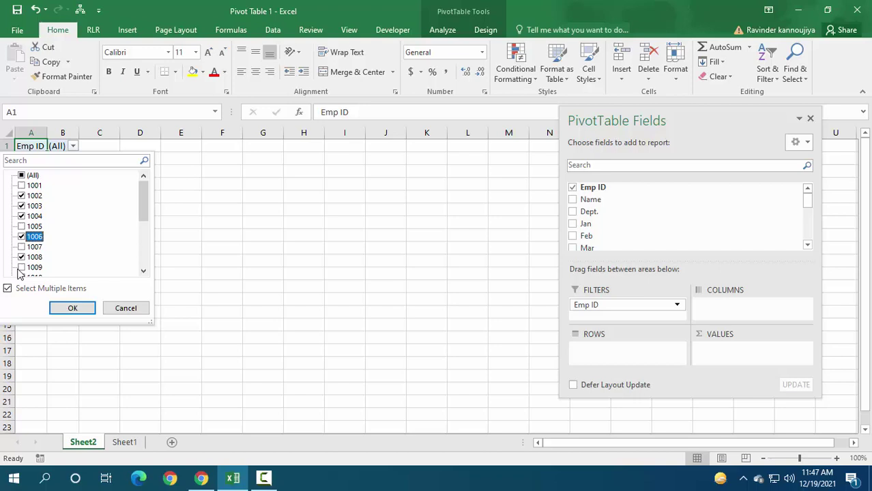
left_click(69, 307)
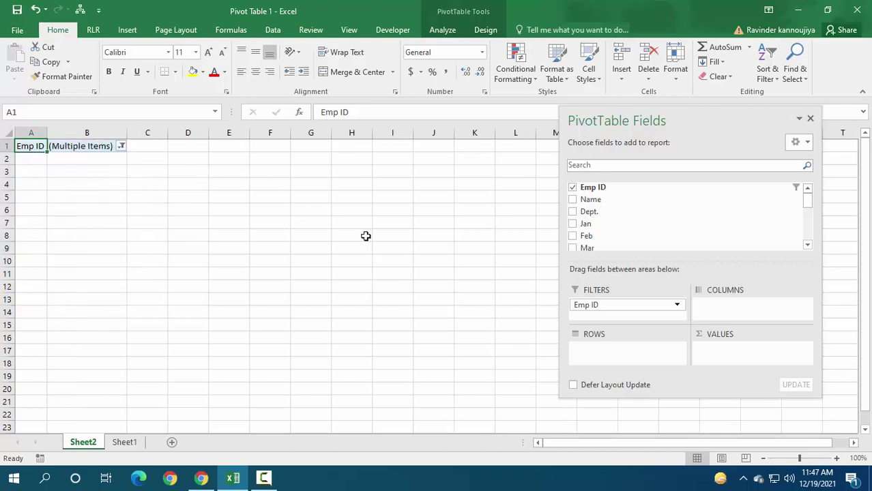
left_click(121, 147)
left_click(31, 177)
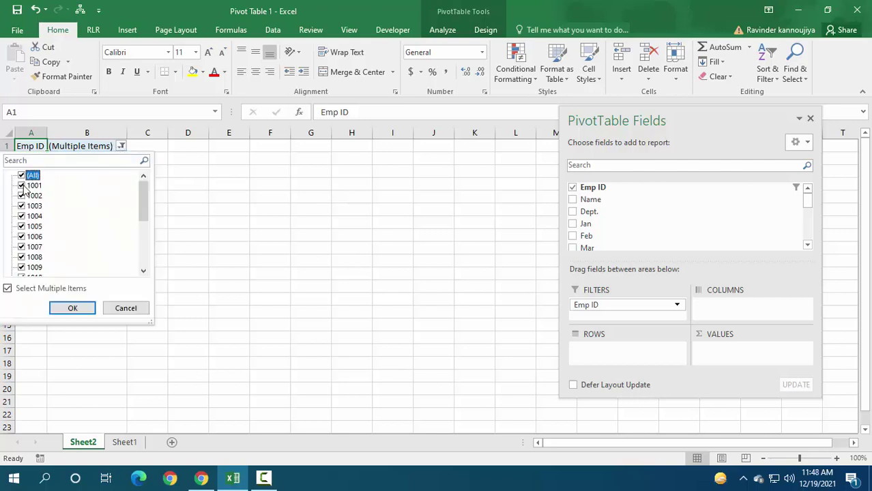
left_click(72, 307)
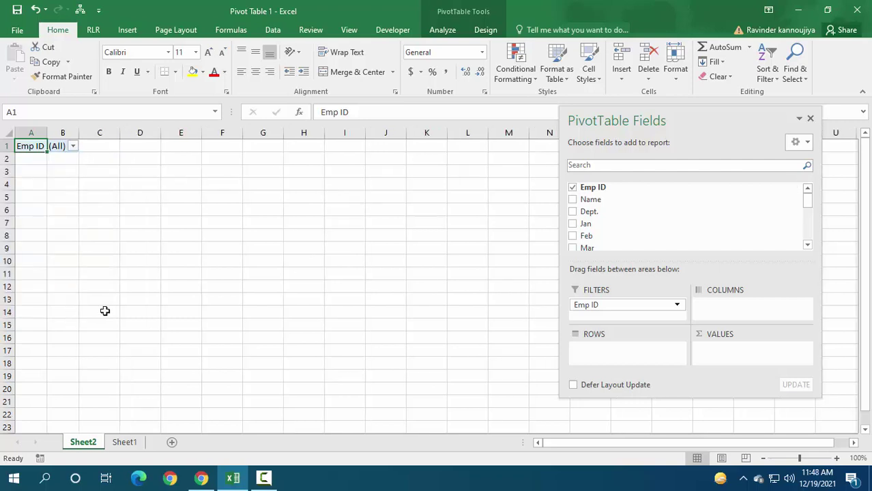
left_click(602, 308)
left_click(759, 306)
- Move Emp ID from Filters through Columns into Rows, listing IDs 1001–1020 as row labels
left_click_drag(613, 306, 737, 311)
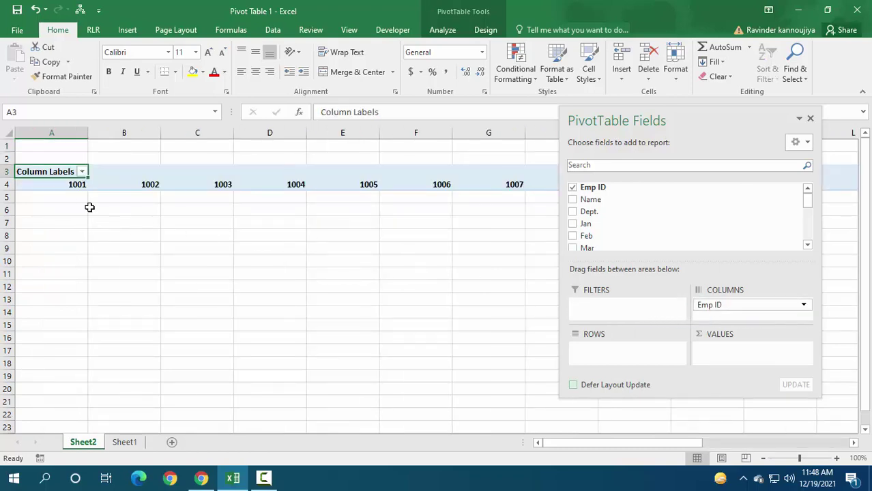
left_click_drag(82, 189, 506, 179)
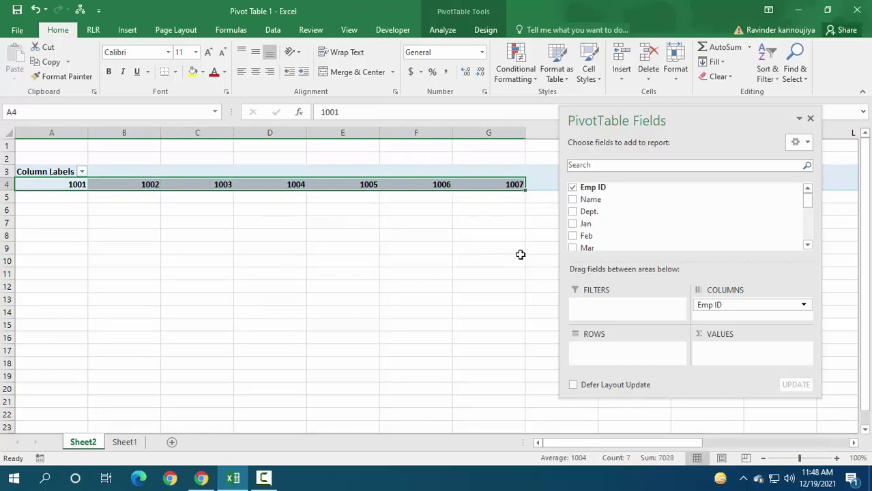
left_click_drag(726, 306, 611, 355)
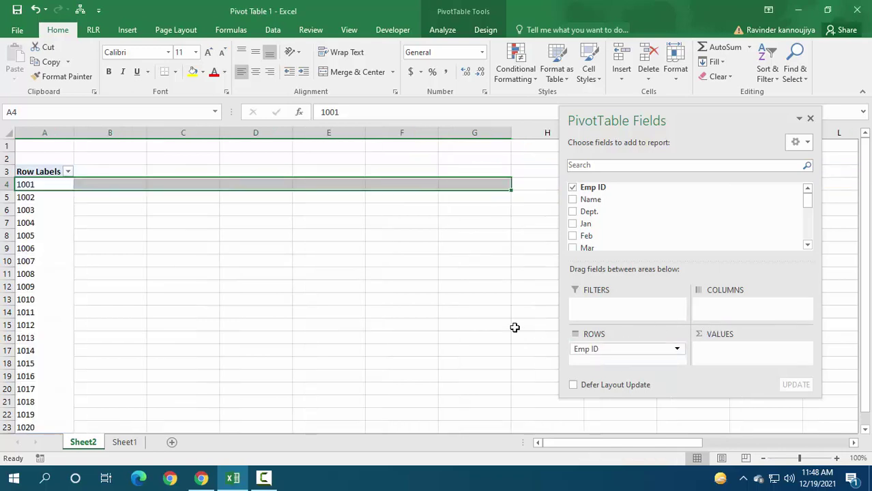
left_click(39, 281)
left_click(30, 348)
left_click_drag(41, 236, 46, 210)
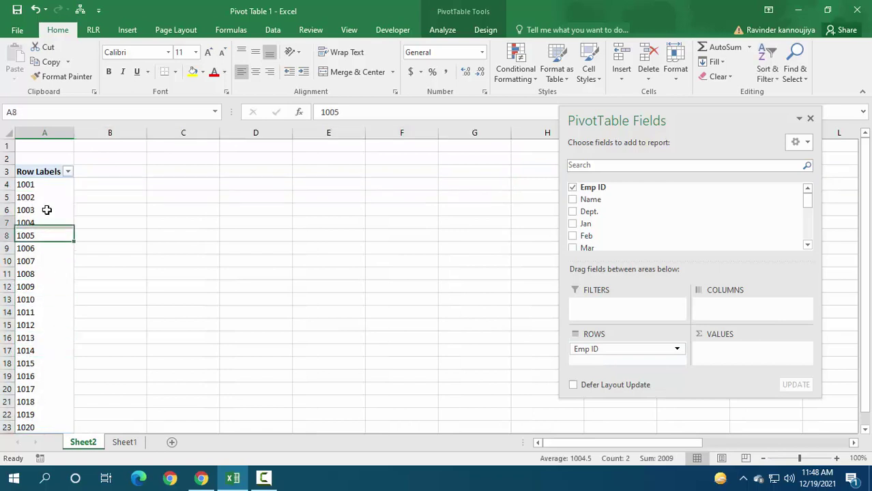
left_click(198, 272)
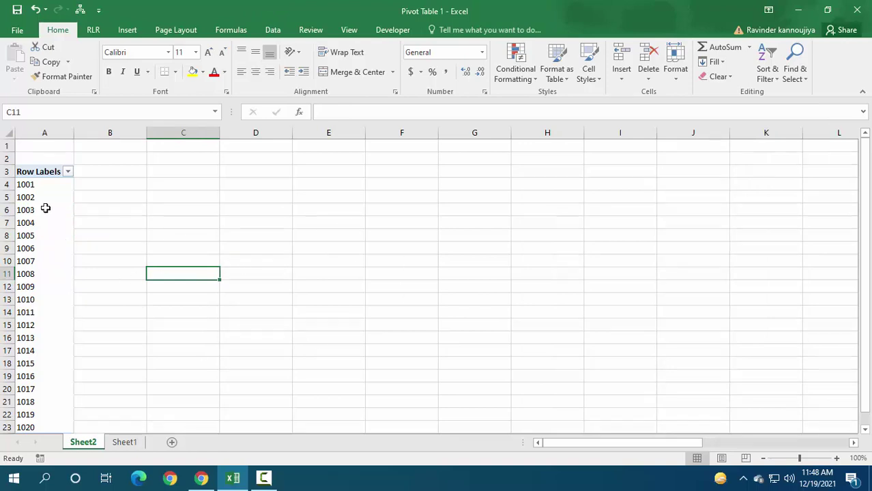
left_click(336, 262)
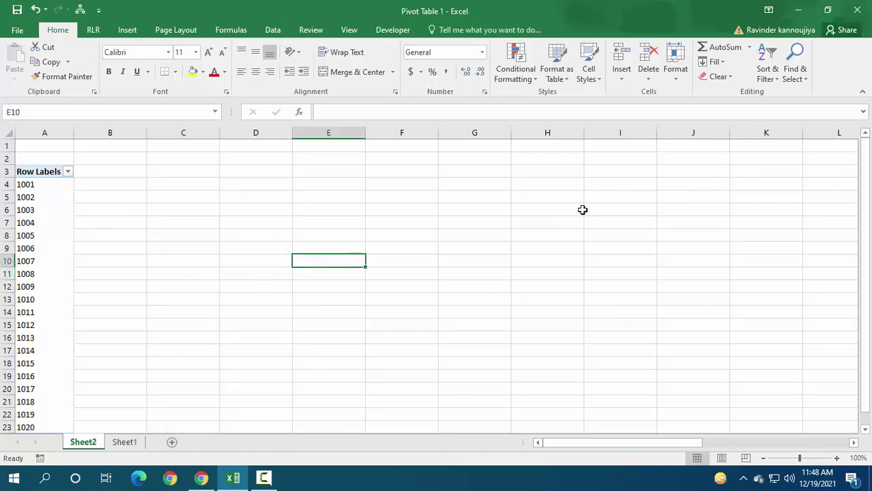
left_click(37, 256)
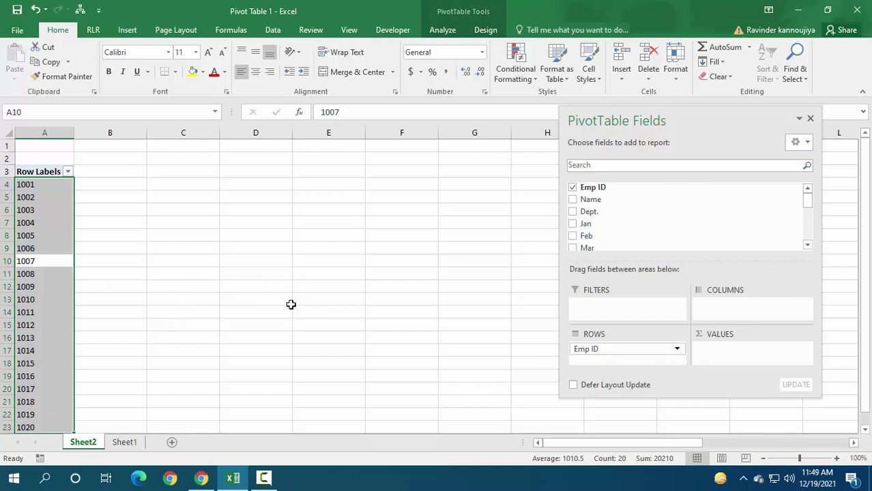
left_click(68, 172)
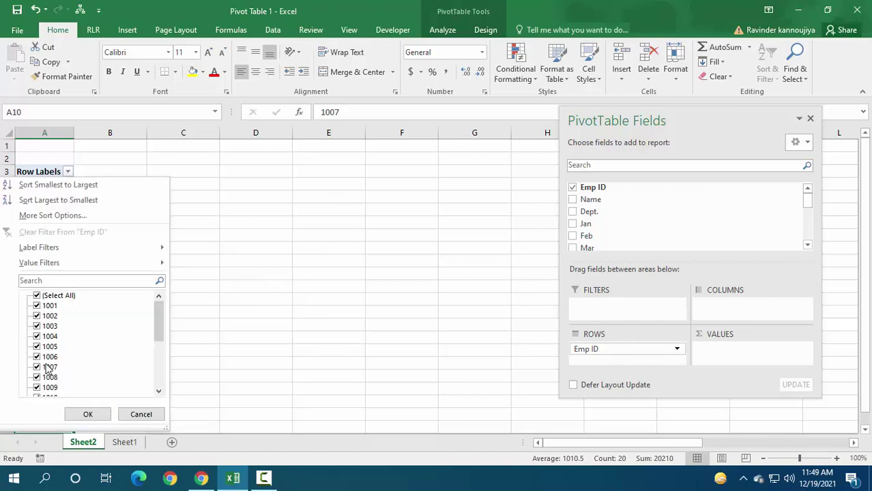
left_click(612, 312)
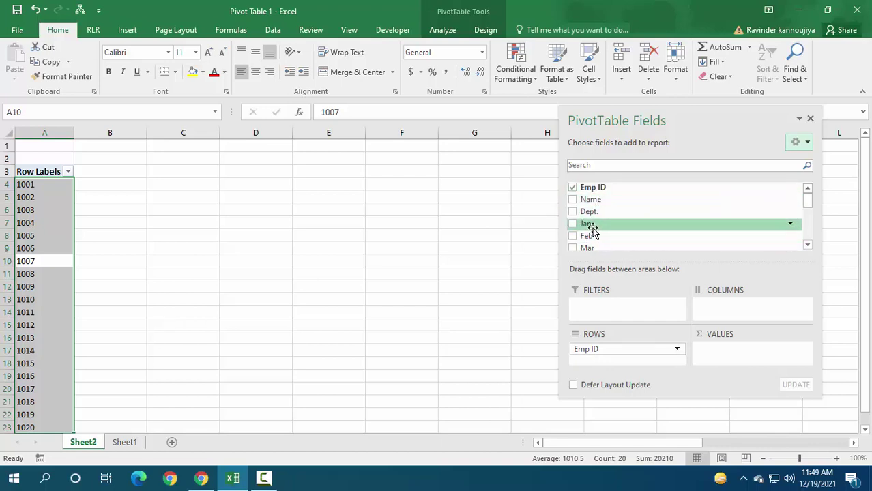
- Add Jan to Values as Sum of Jan and check the per-ID sums, e.g. 1545 for 1001
left_click_drag(591, 228, 744, 363)
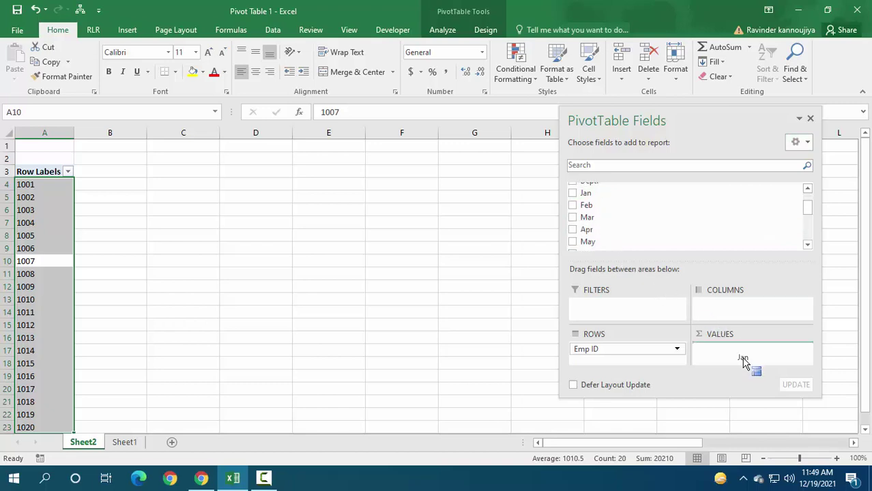
left_click_drag(744, 363, 741, 355)
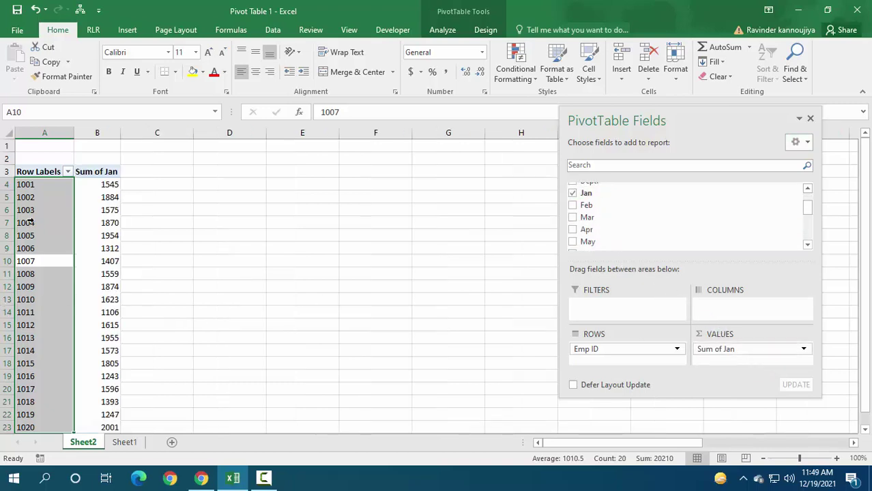
left_click(95, 218)
left_click_drag(43, 185, 31, 262)
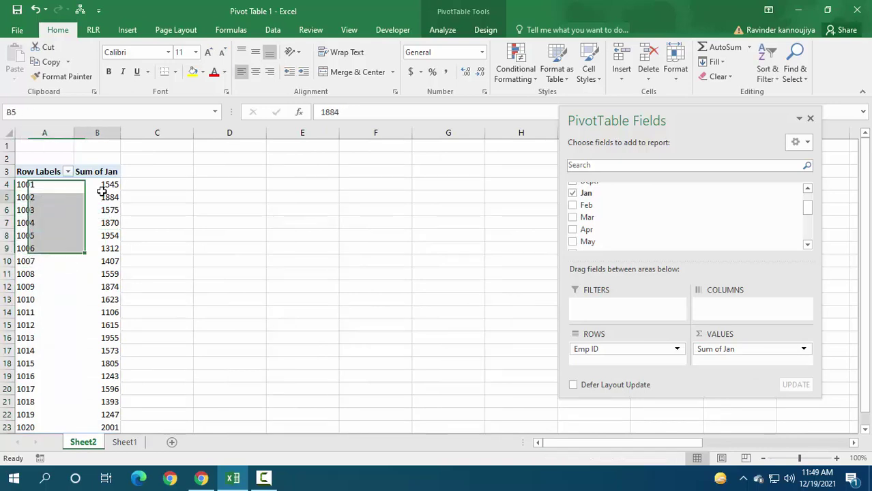
left_click_drag(101, 197, 98, 325)
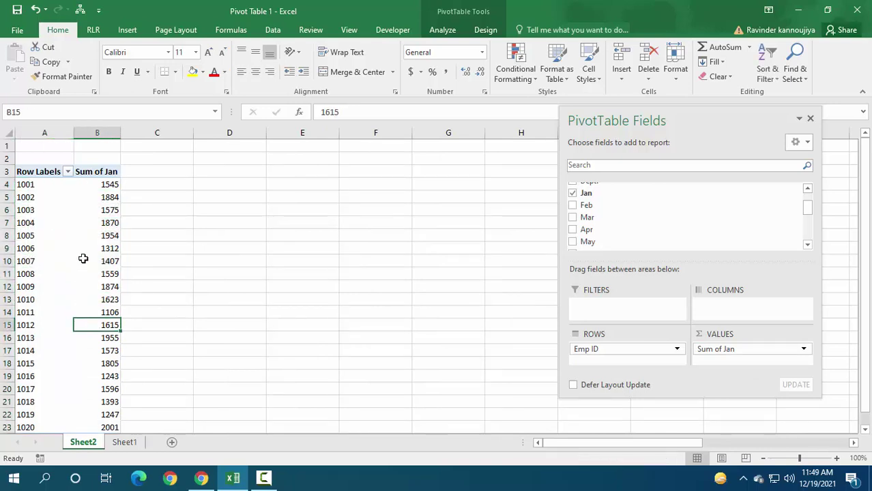
left_click(84, 262)
left_click(97, 211)
left_click(101, 264)
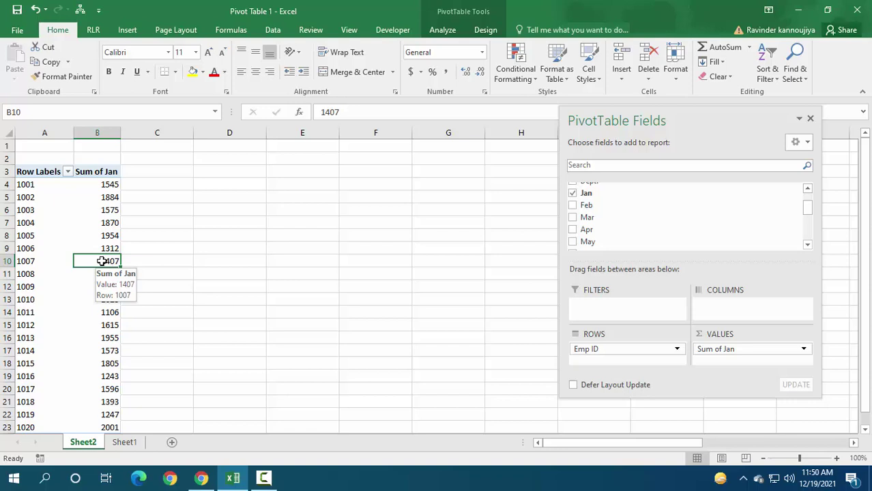
left_click(131, 442)
left_click(111, 169)
left_click_drag(116, 159, 117, 184)
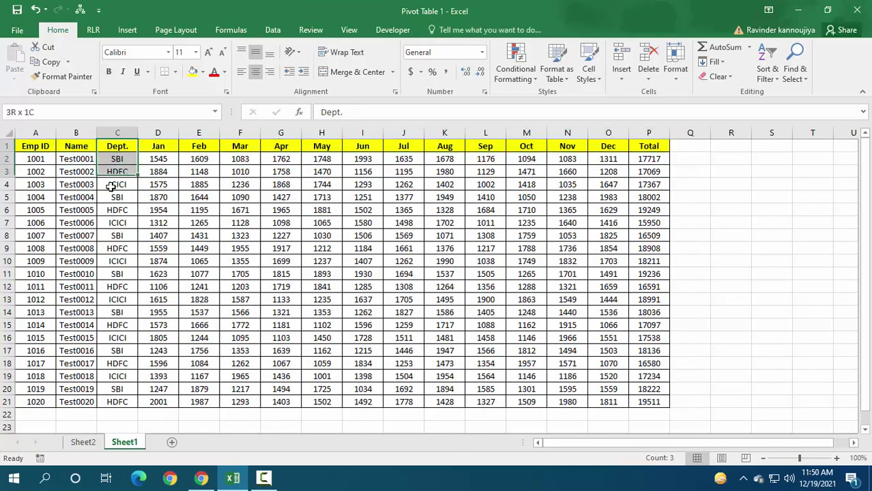
key("Down")
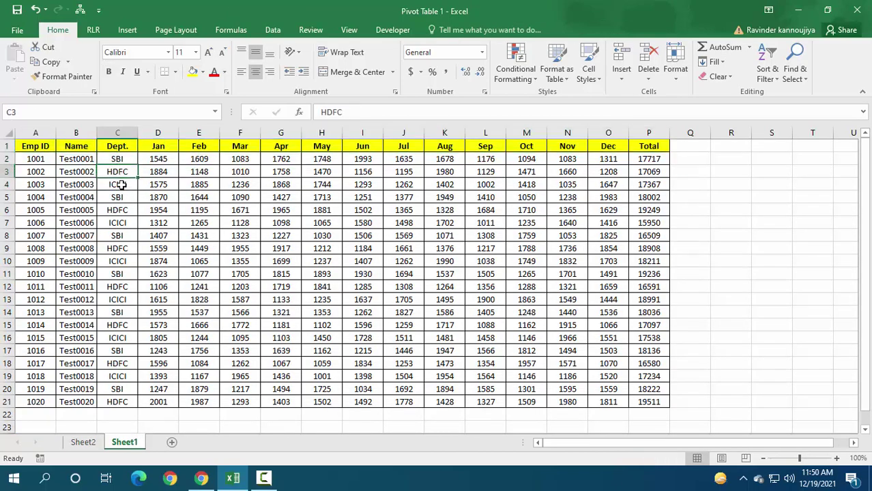
key("Down")
left_click_drag(119, 159, 118, 363)
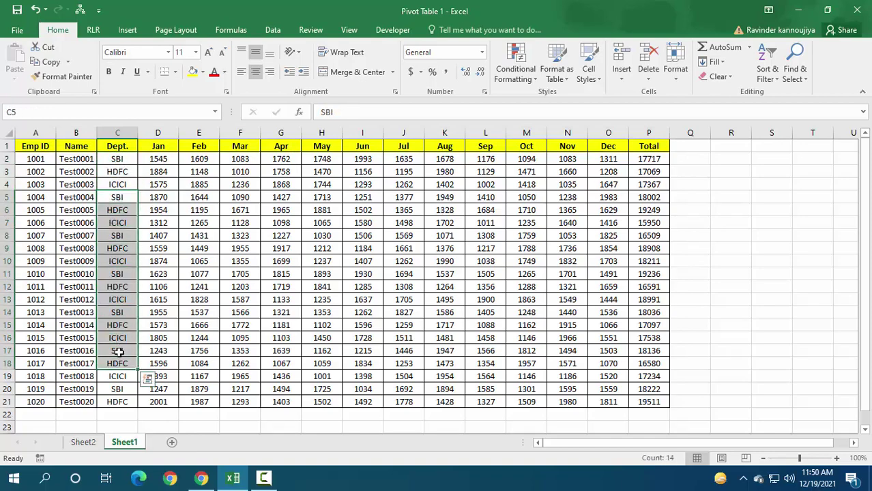
left_click(92, 445)
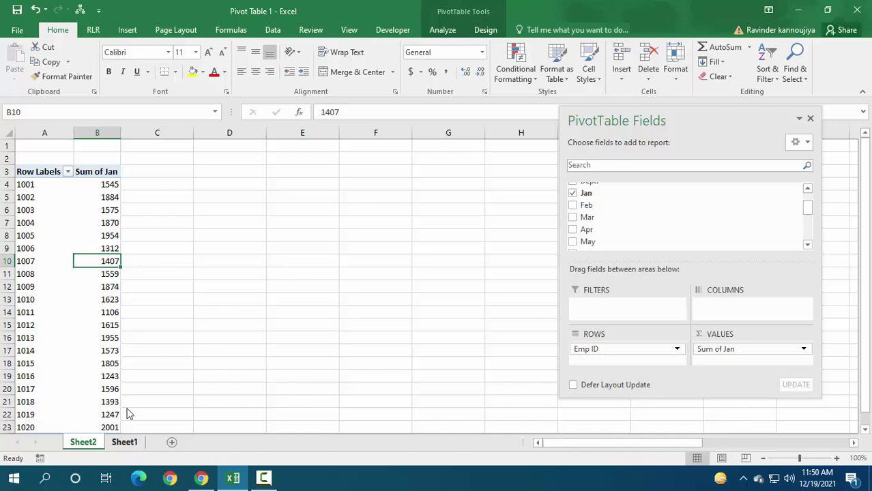
left_click(124, 443)
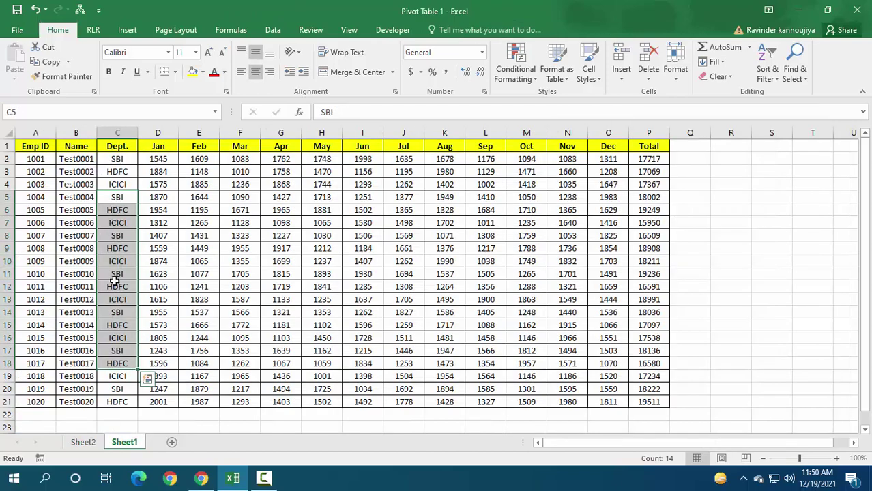
left_click(83, 442)
left_click(192, 228)
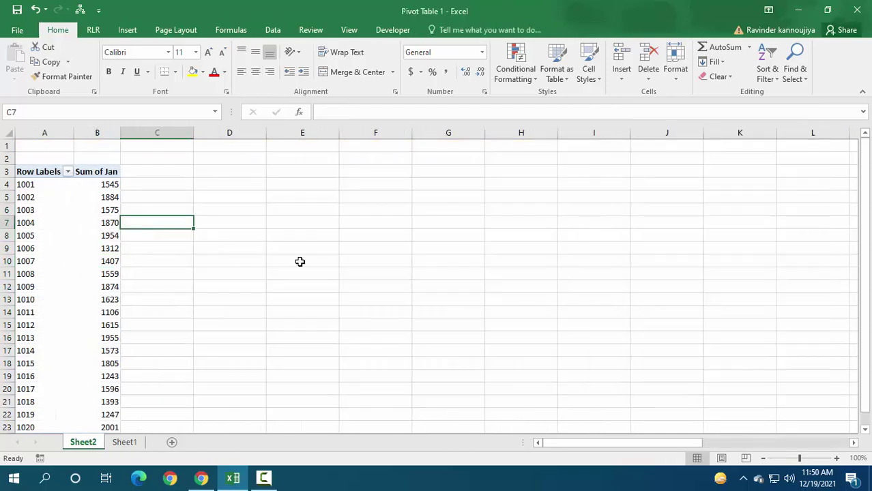
left_click(70, 248)
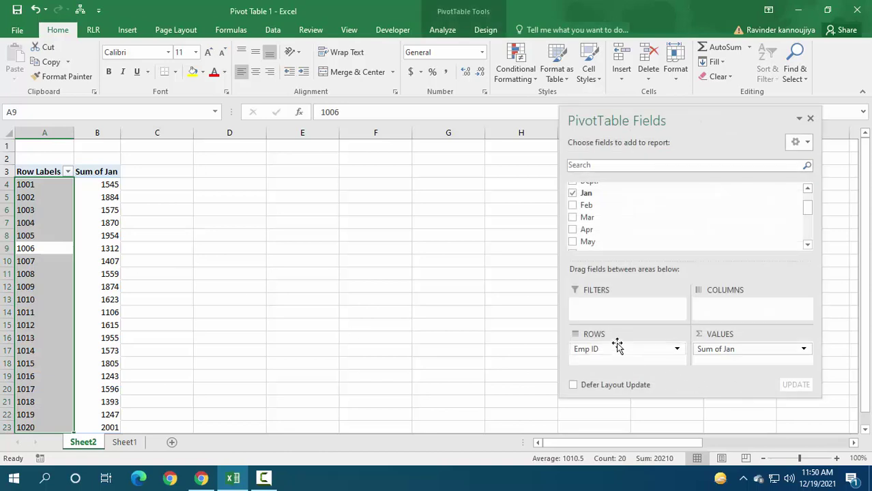
- Take Emp ID out of the pivot rows and put Dept. in its place
left_click_drag(617, 349, 626, 225)
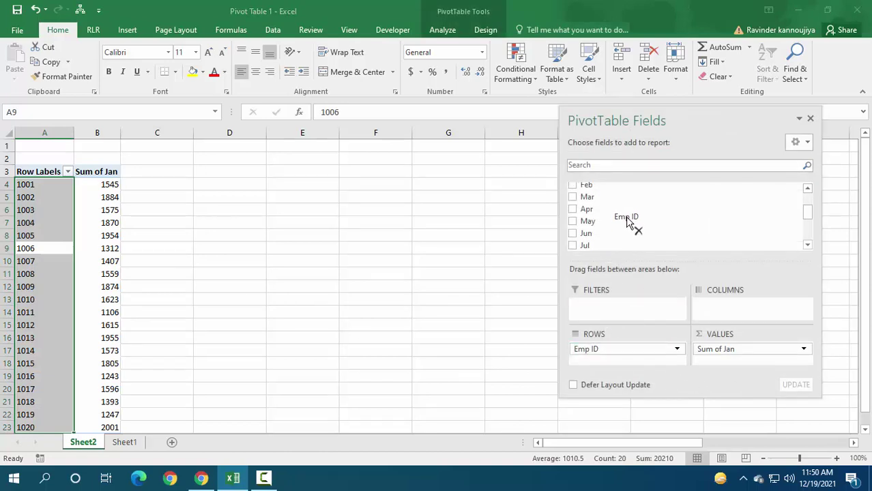
left_click_drag(626, 225, 629, 215)
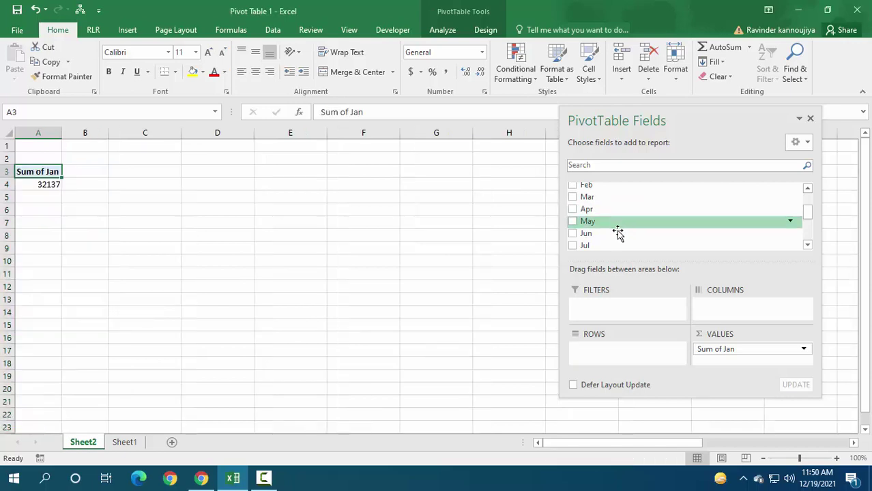
left_click_drag(808, 214, 809, 196)
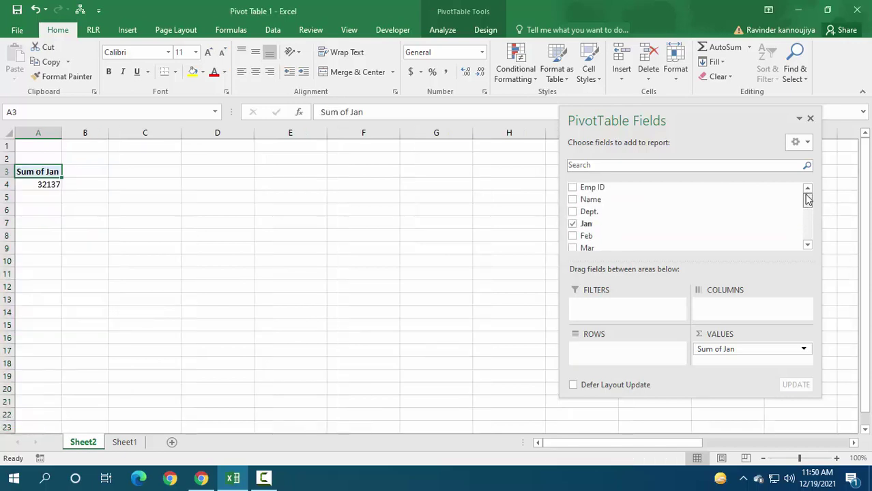
left_click_drag(601, 216, 593, 358)
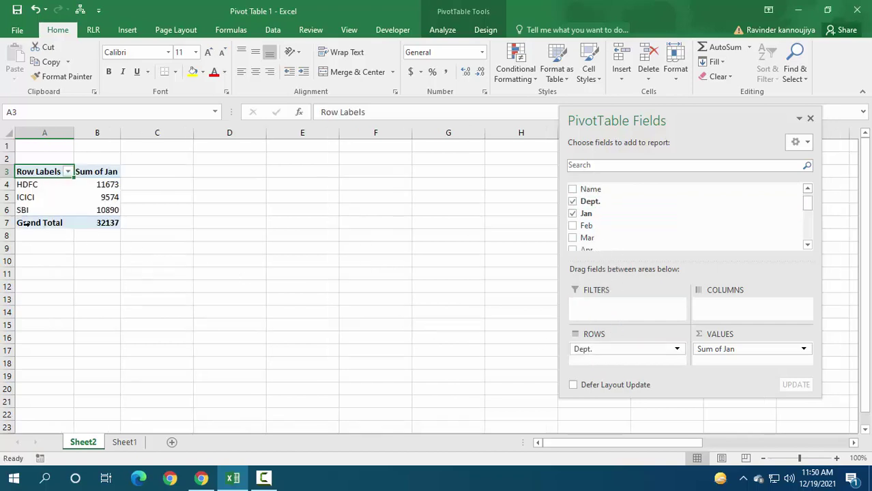
left_click(37, 186)
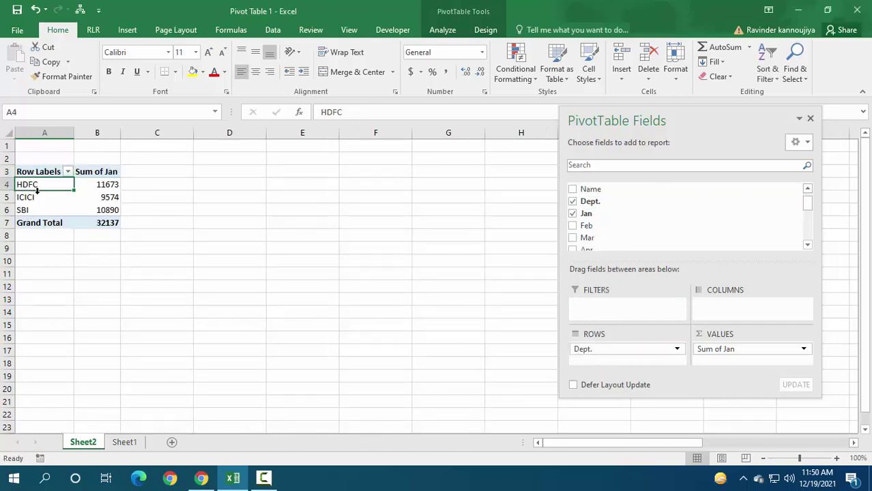
- Cross-check Dept. entries on Sheet1 and review the sums HDFC 11673, ICICI 9574, SBI 10890
left_click(124, 443)
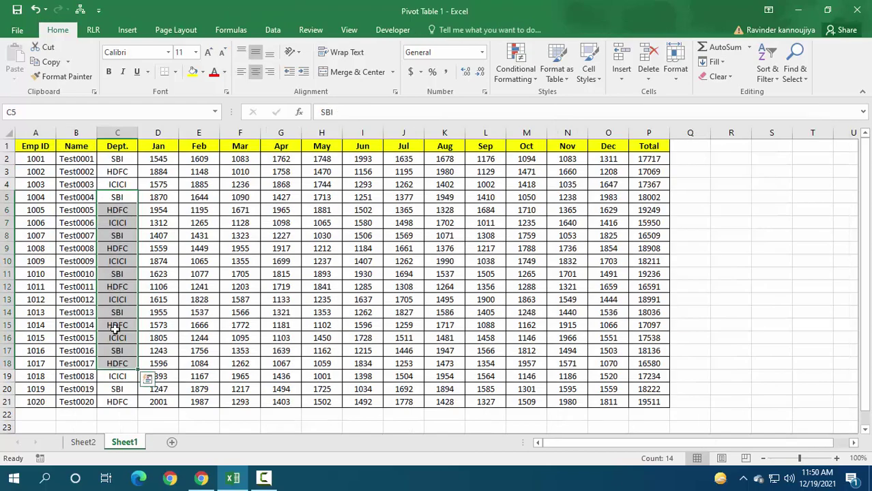
left_click(113, 248)
left_click(126, 334)
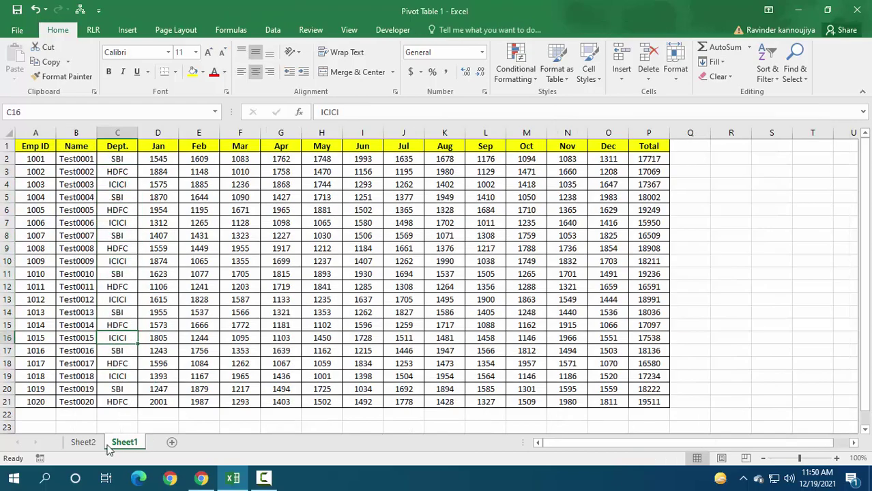
left_click(84, 442)
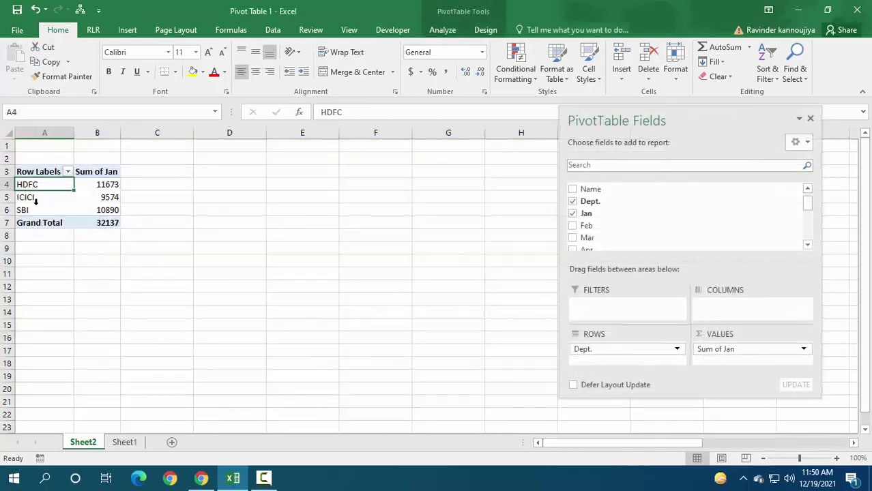
left_click(48, 199)
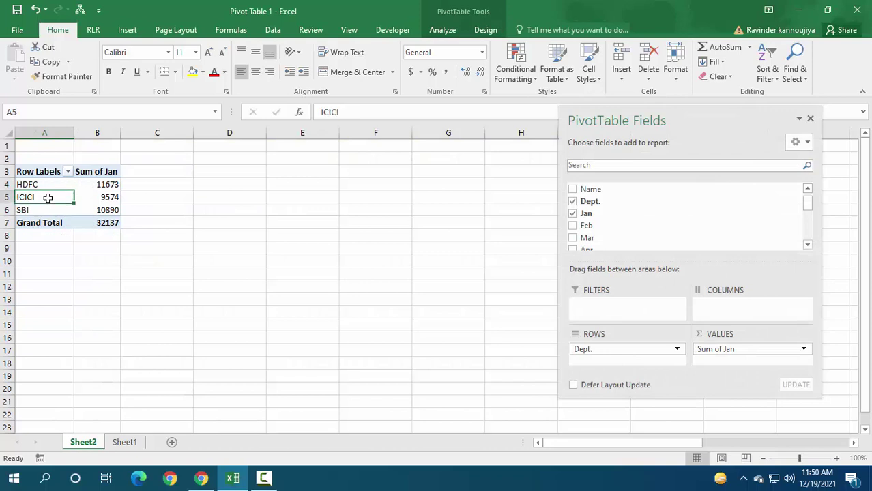
left_click(101, 187)
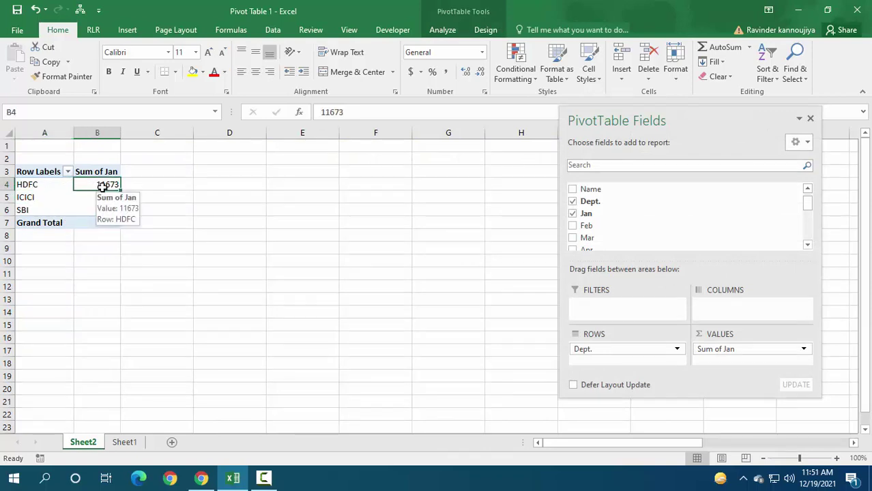
left_click(101, 196)
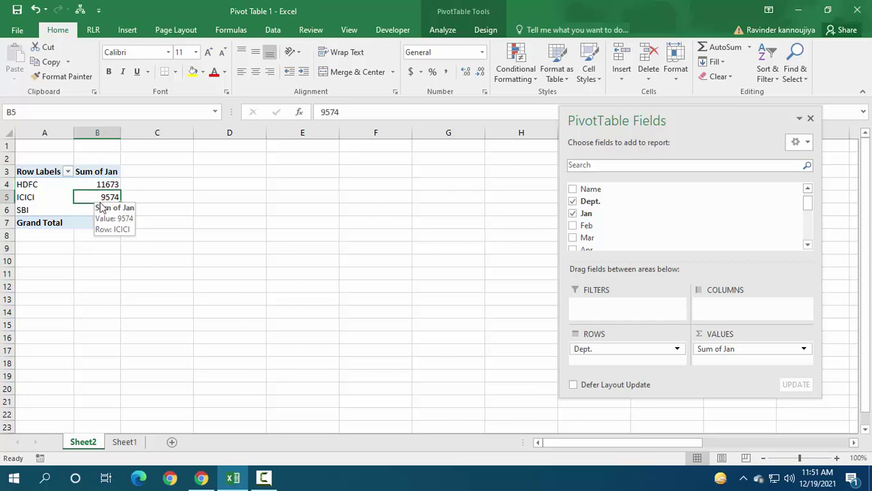
left_click(100, 210)
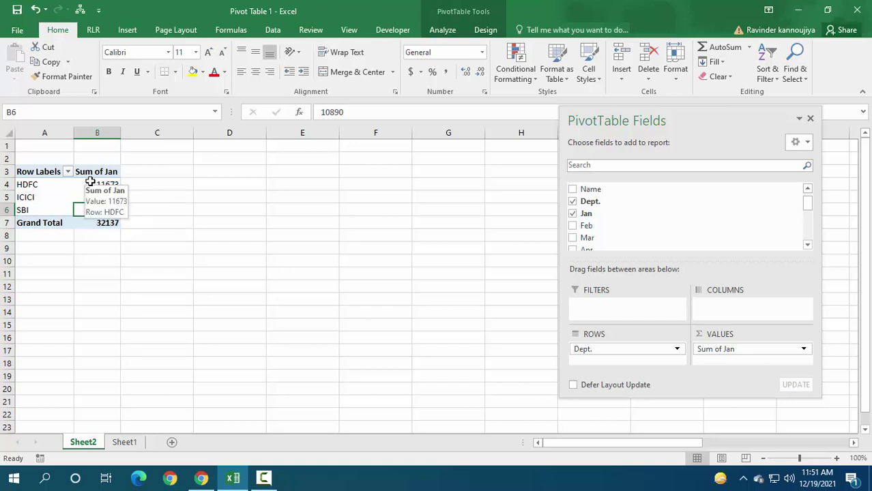
left_click(94, 183)
double_click(96, 180)
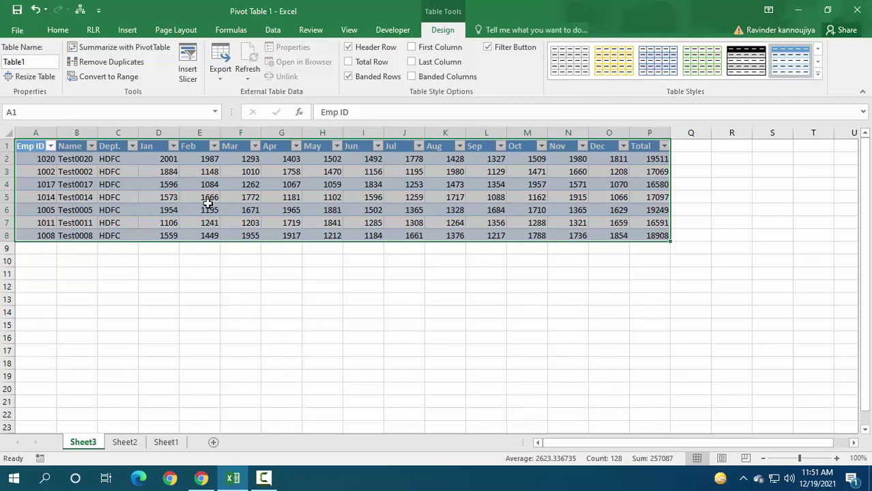
right_click(92, 442)
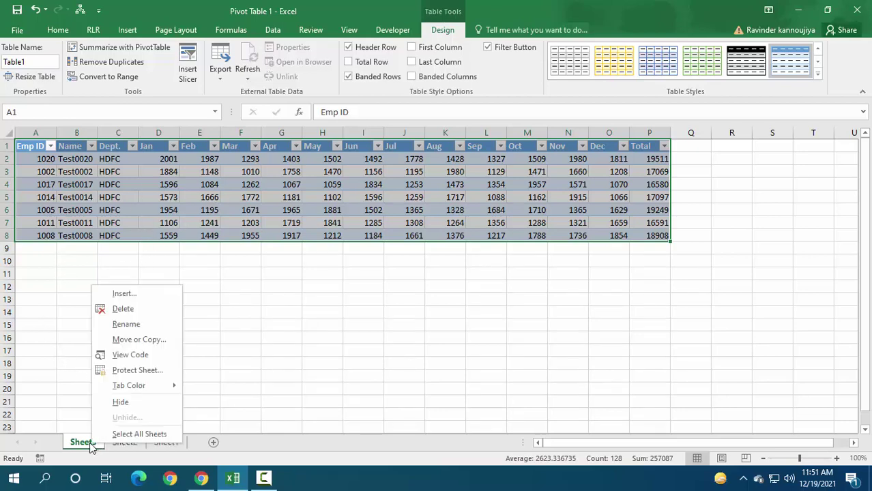
left_click(130, 308)
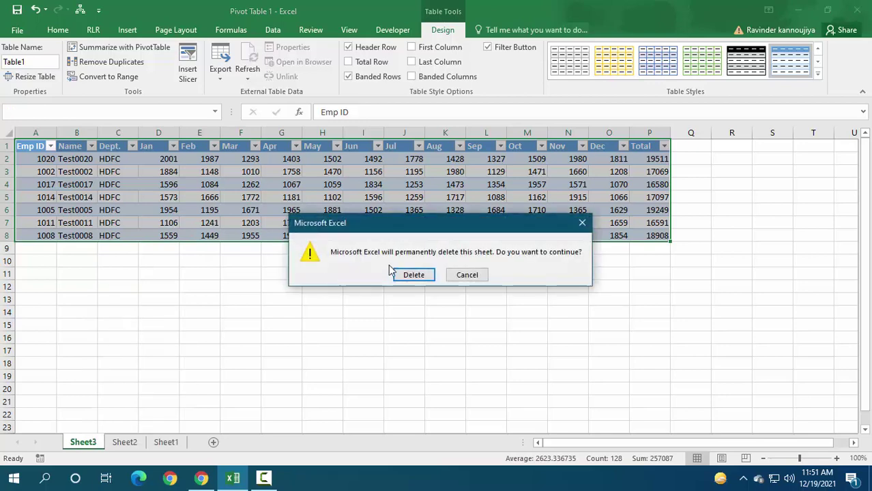
left_click(416, 273)
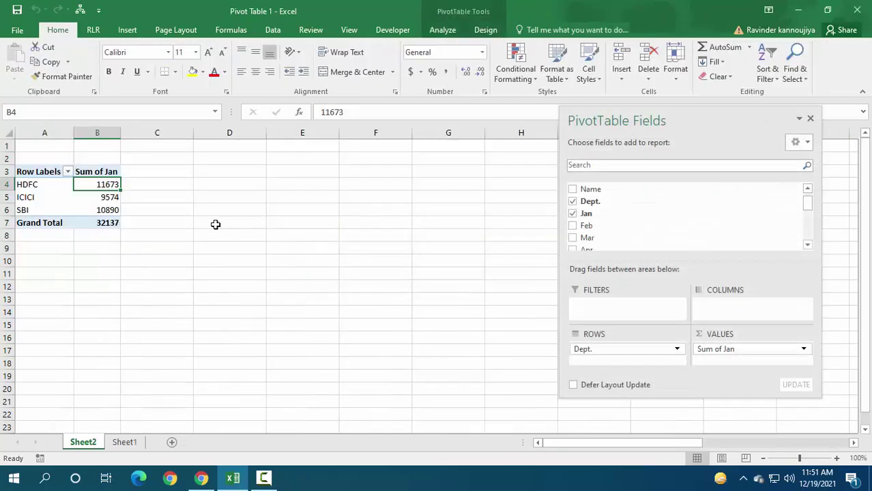
- Drill down on SBI's January sum 10890 to list its seven employees on Sheet4
left_click(98, 209)
double_click(98, 209)
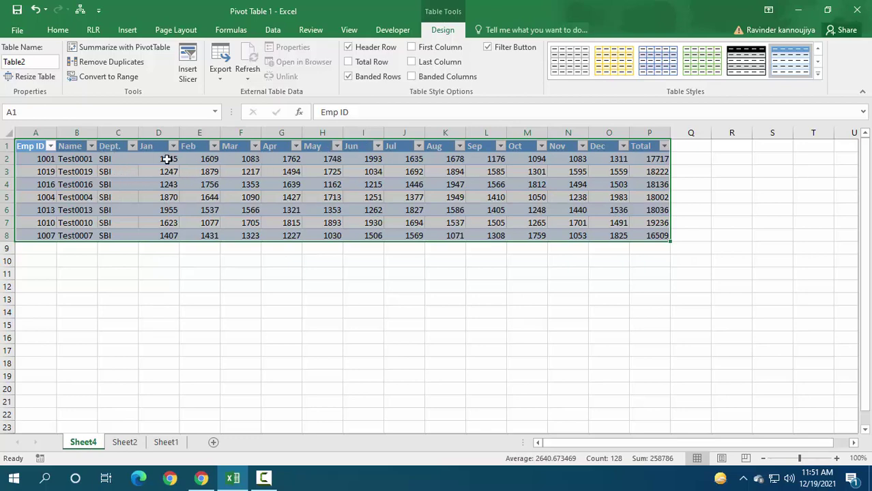
left_click(124, 443)
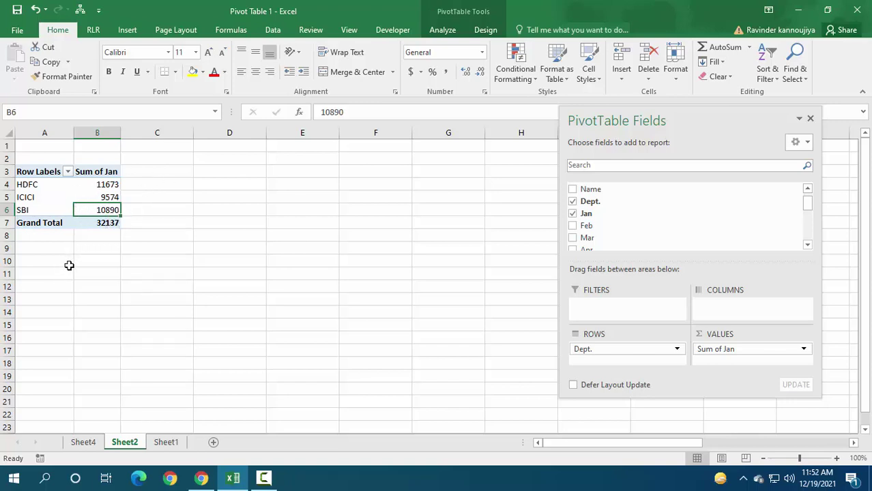
left_click(84, 444)
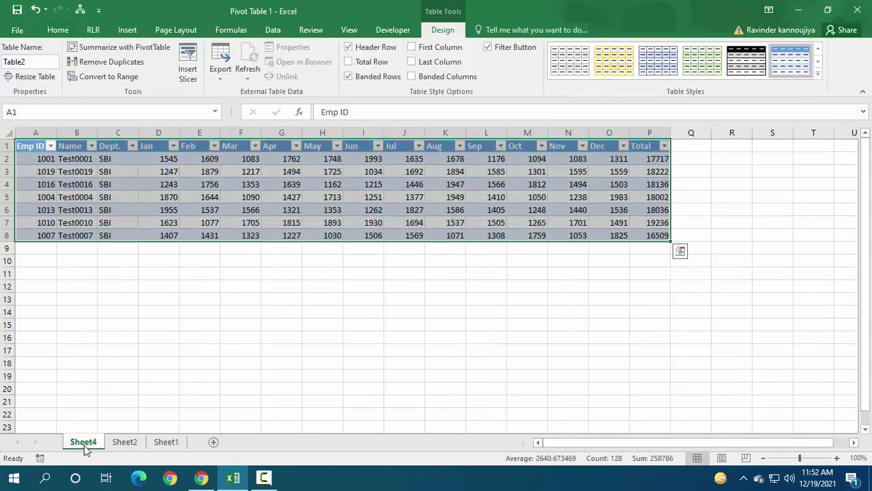
right_click(82, 440)
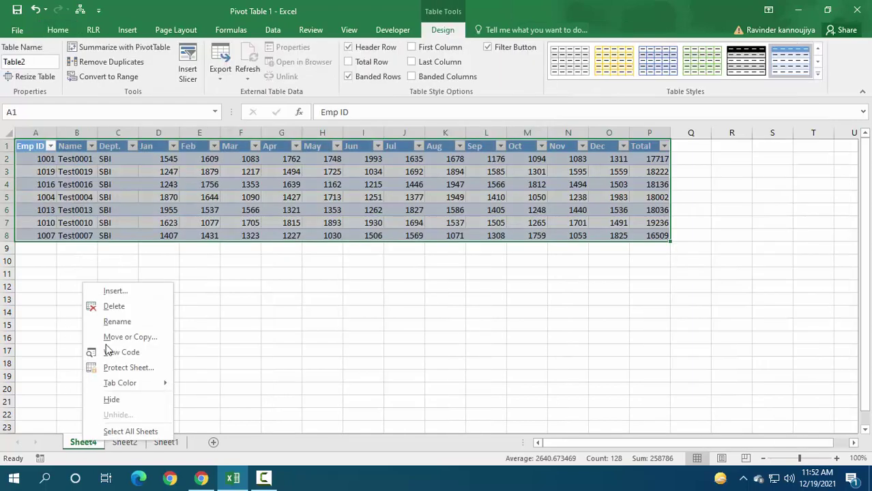
- Permanently delete the Sheet4 drill-down sheet
left_click(107, 306)
left_click(411, 275)
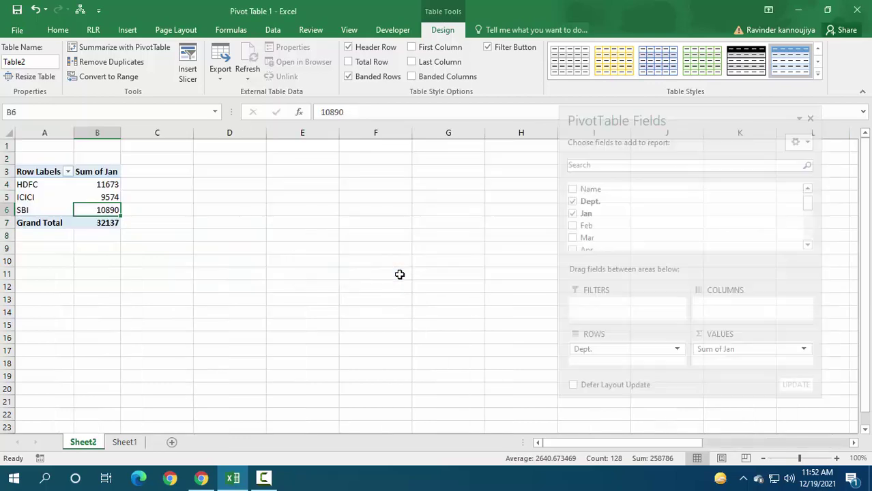
left_click(43, 198)
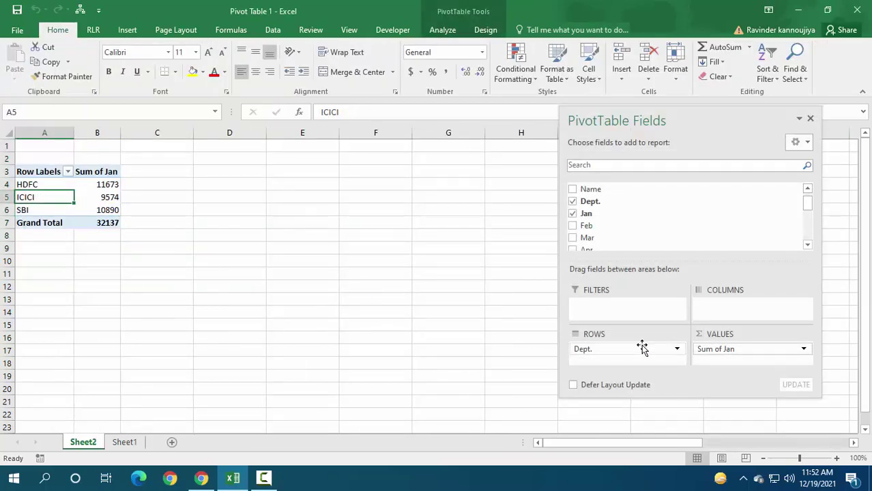
- Remove the Dept. field from the pivot rows, leaving only the Sum of Jan total 32137
mouse_move(618, 350)
left_mouse_down()
mouse_move(618, 313)
mouse_move(618, 351)
left_mouse_up()
left_click(677, 350)
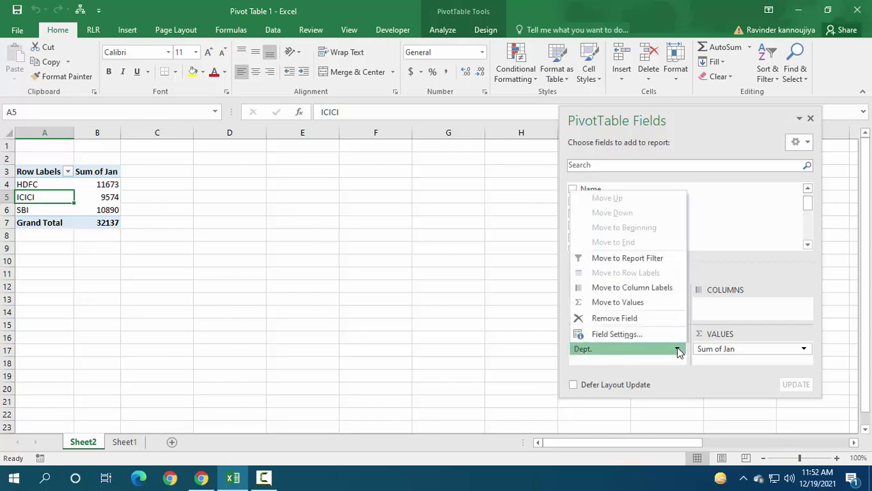
left_click(618, 325)
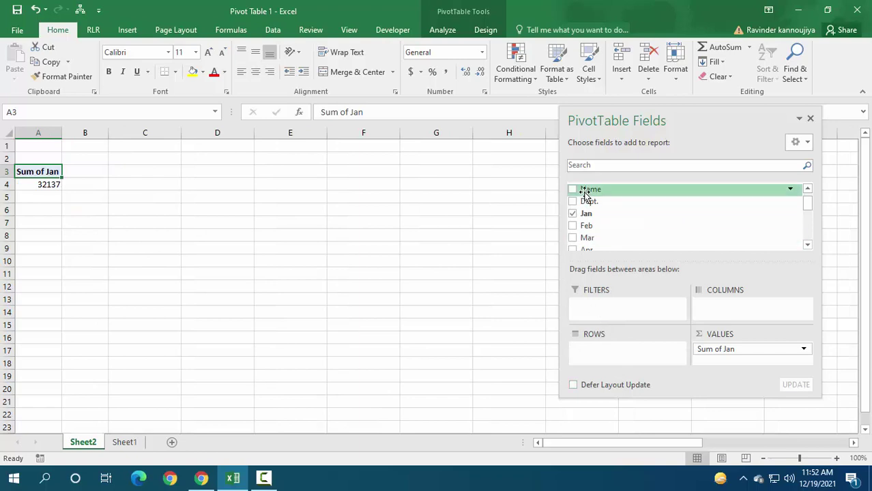
- Put Name in the pivot rows to list Test0001–Test0020 with January sums like 1545 and 1615
left_click_drag(585, 195, 594, 350)
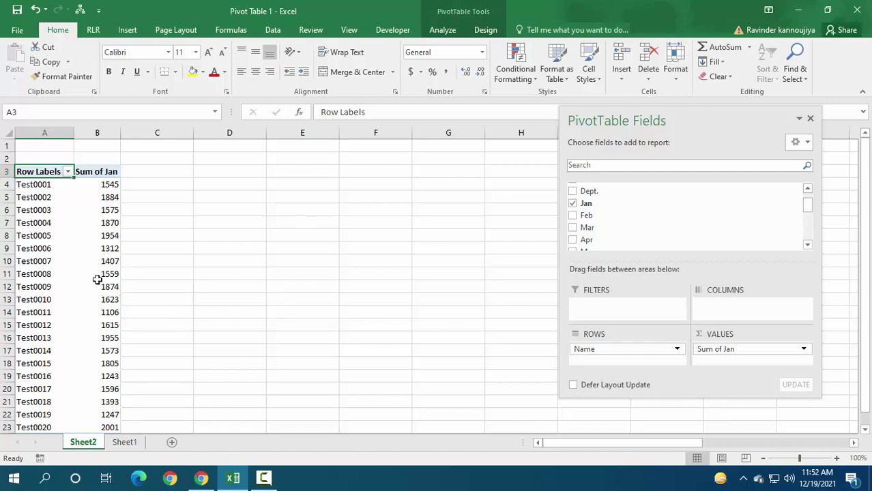
left_click_drag(95, 185, 95, 320)
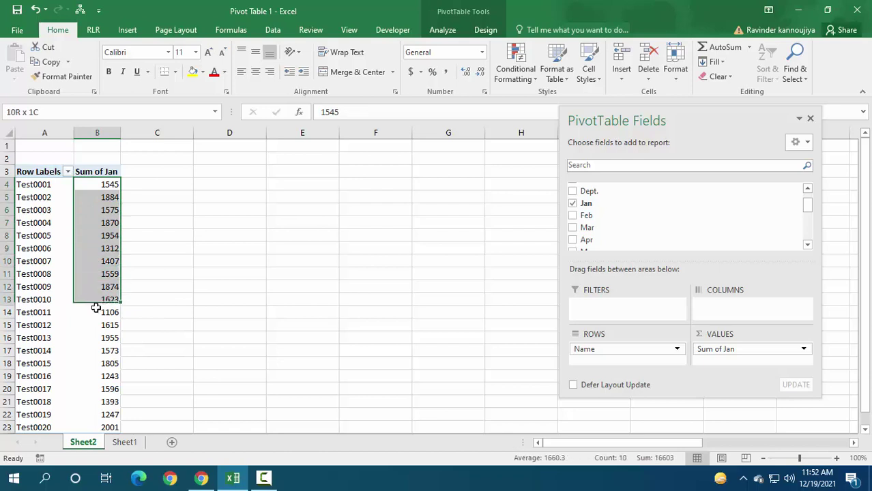
left_click(98, 274)
left_click_drag(97, 197, 97, 275)
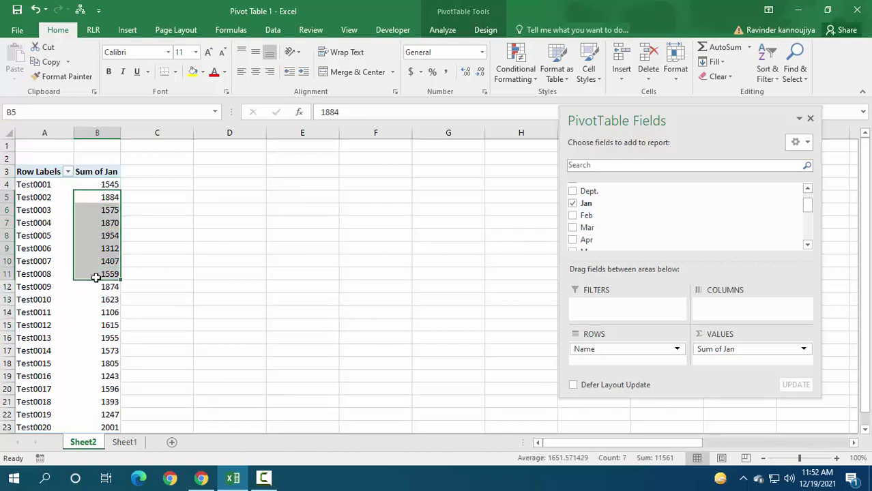
left_click(114, 339)
left_click(99, 261)
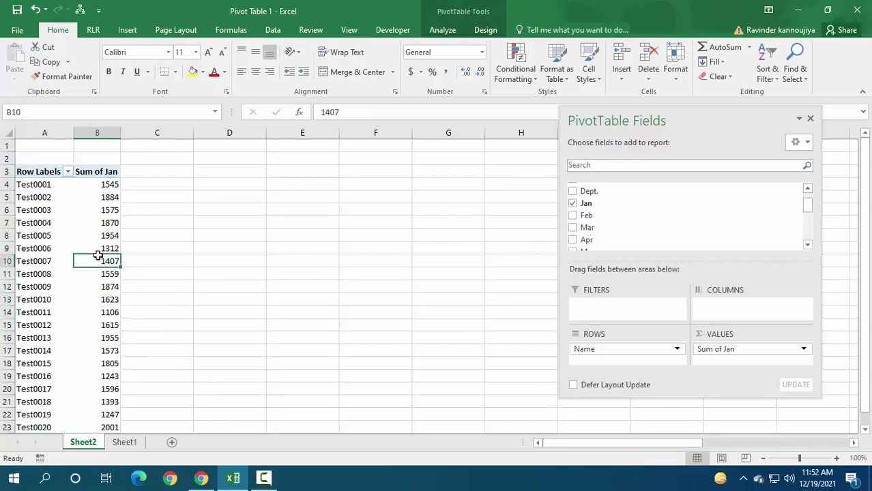
left_click(100, 325)
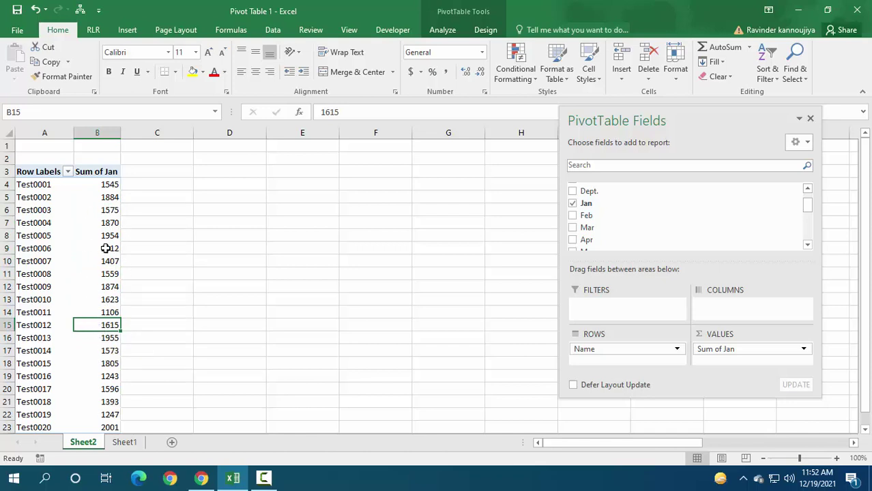
- Change the Sum of Jan value field to Average of Jan
left_click(803, 350)
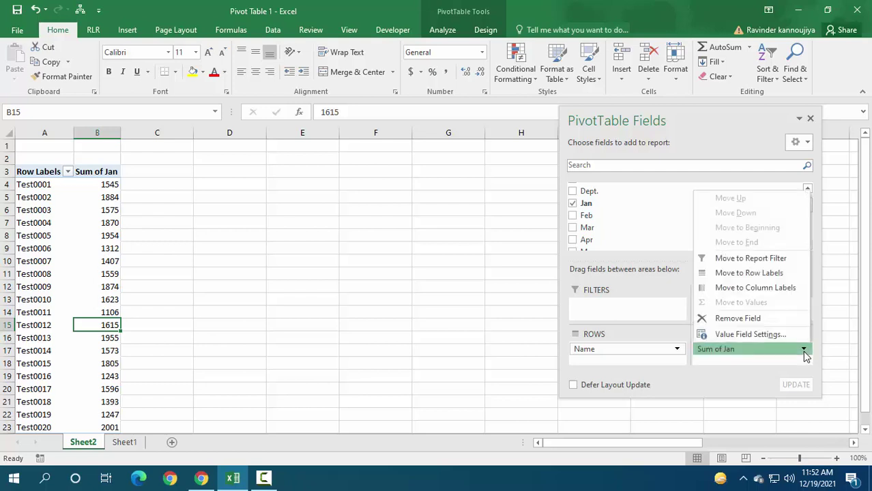
left_click(772, 335)
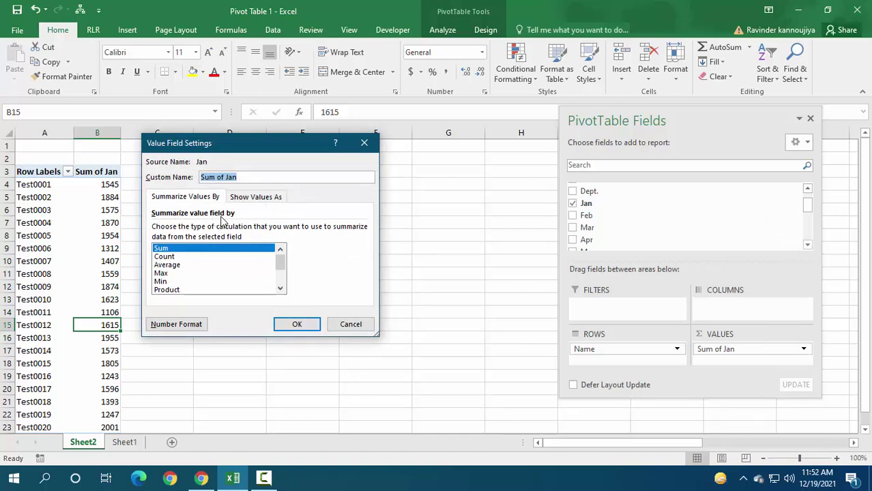
left_click(173, 257)
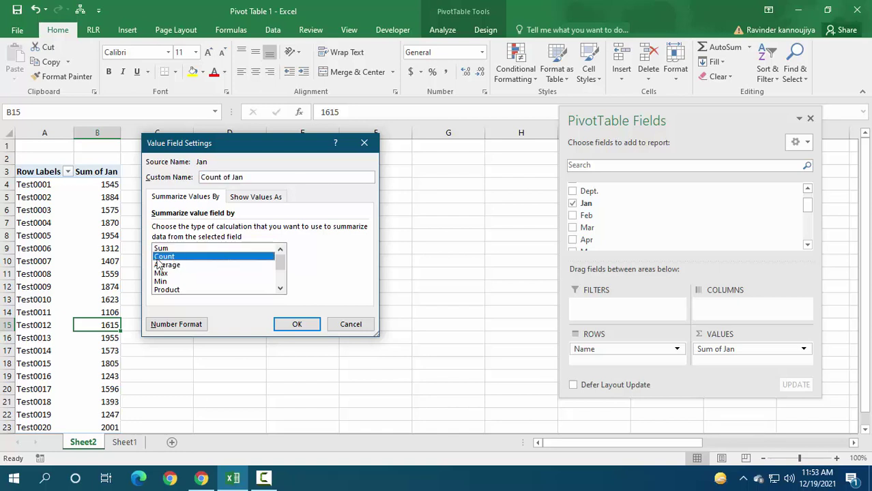
left_click(169, 266)
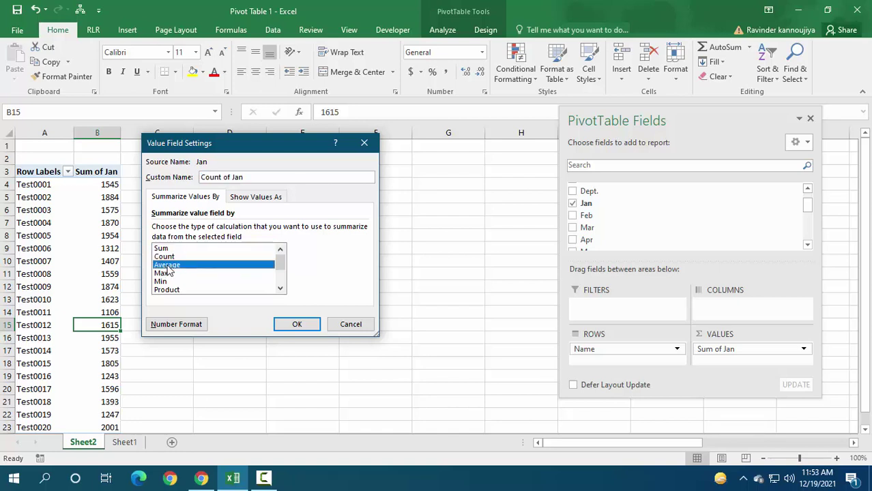
left_click(297, 325)
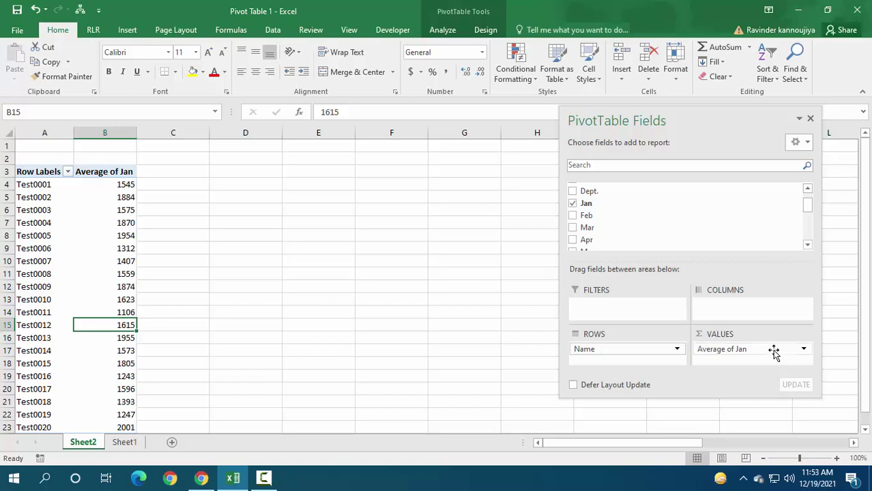
- Switch the value field from Average to Count of Jan
left_click(804, 350)
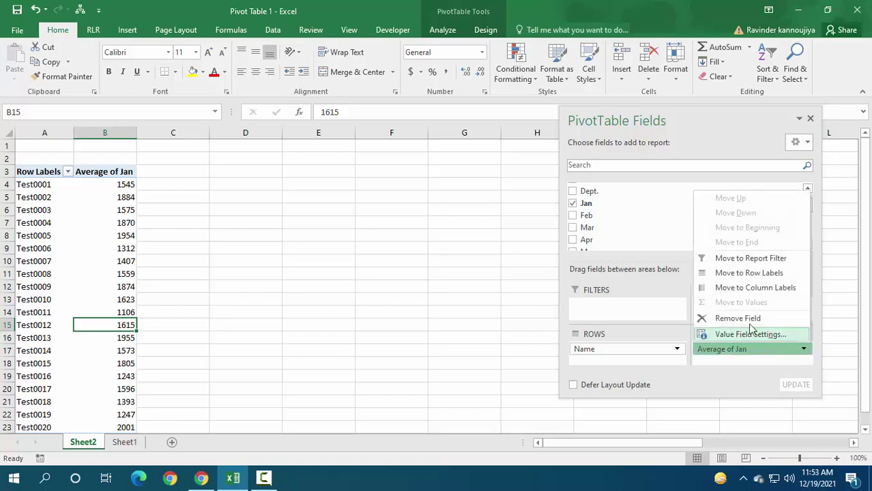
left_click(750, 335)
left_click(163, 256)
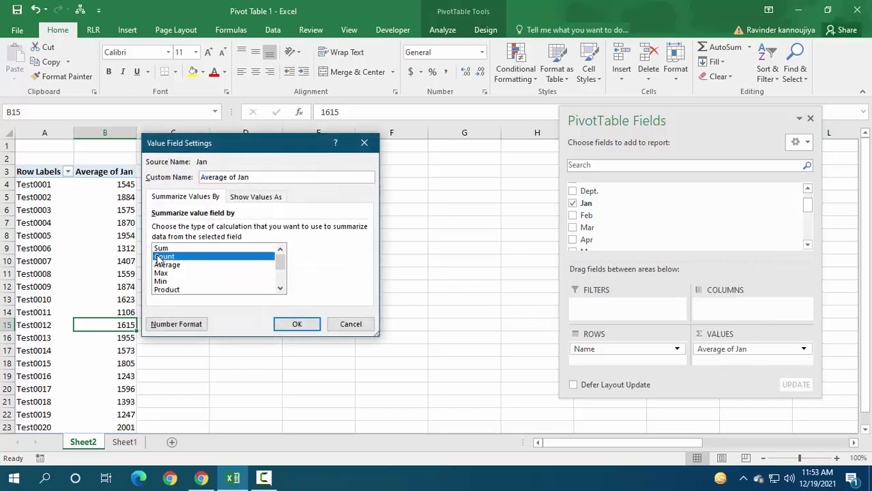
left_click(297, 325)
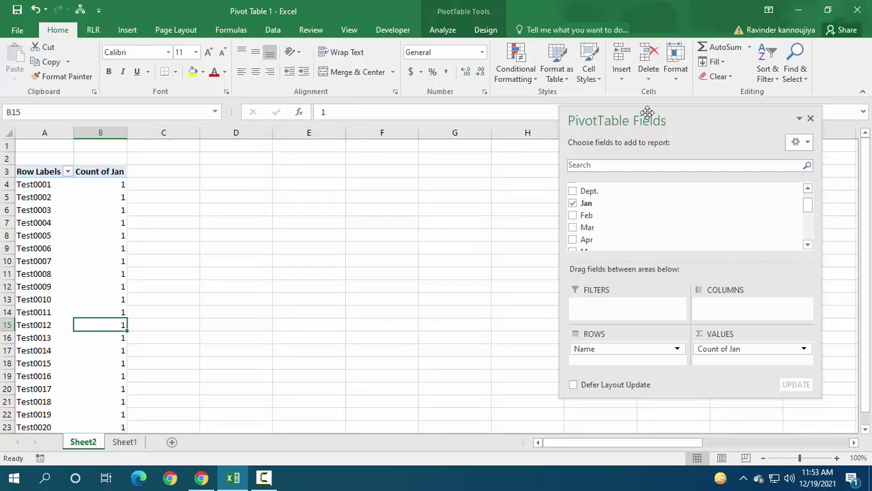
left_click_drag(645, 113, 631, 137)
- Close the PivotTable Fields pane and select name labels and a Count of Jan value
left_click(244, 235)
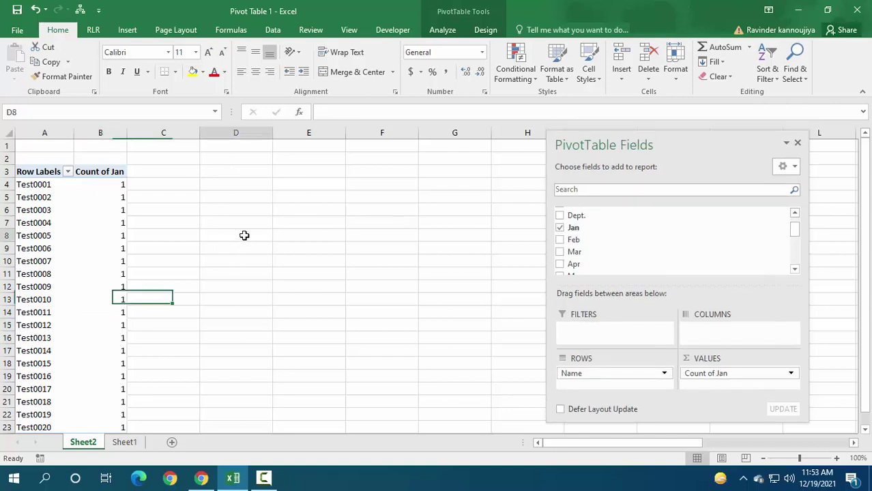
left_click(69, 248)
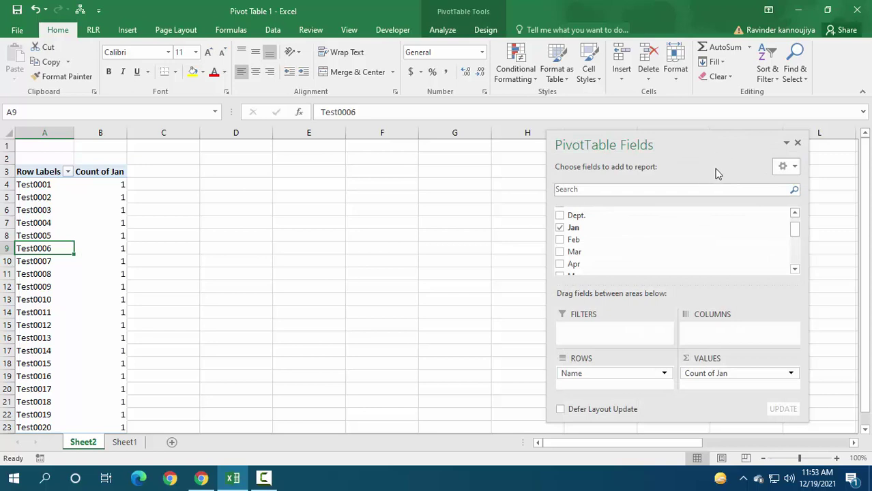
left_click(799, 146)
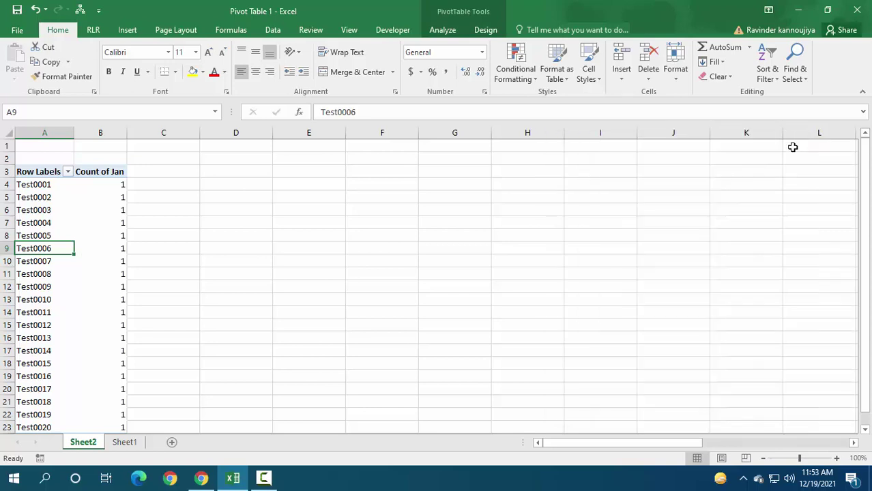
left_click(683, 228)
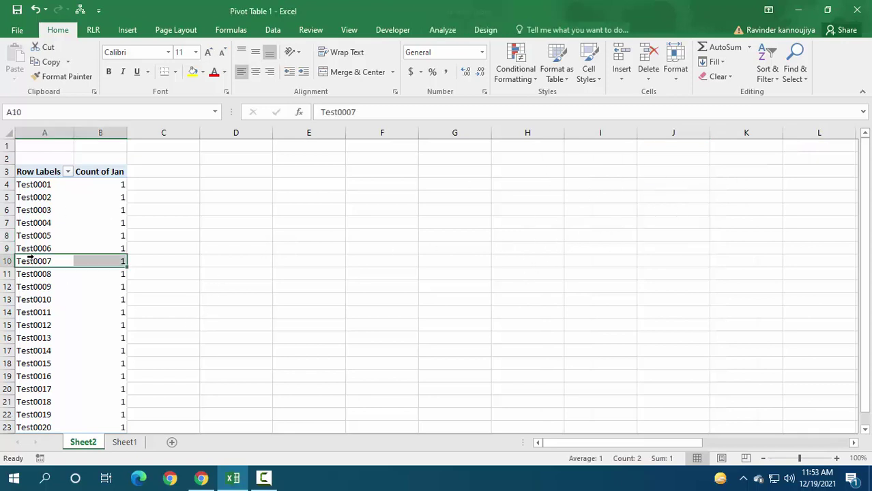
mouse_move(41, 262)
left_mouse_down()
mouse_move(44, 200)
mouse_move(44, 261)
left_mouse_up()
left_click(49, 229)
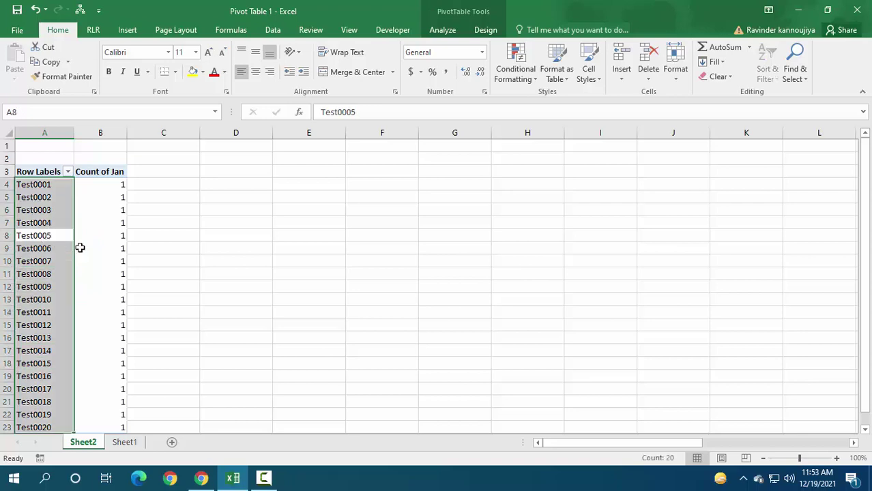
left_click(106, 248)
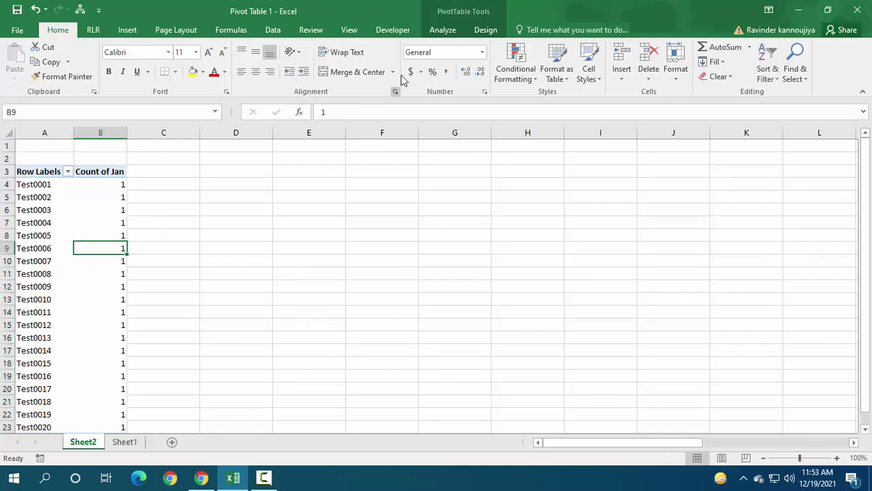
left_click(444, 31)
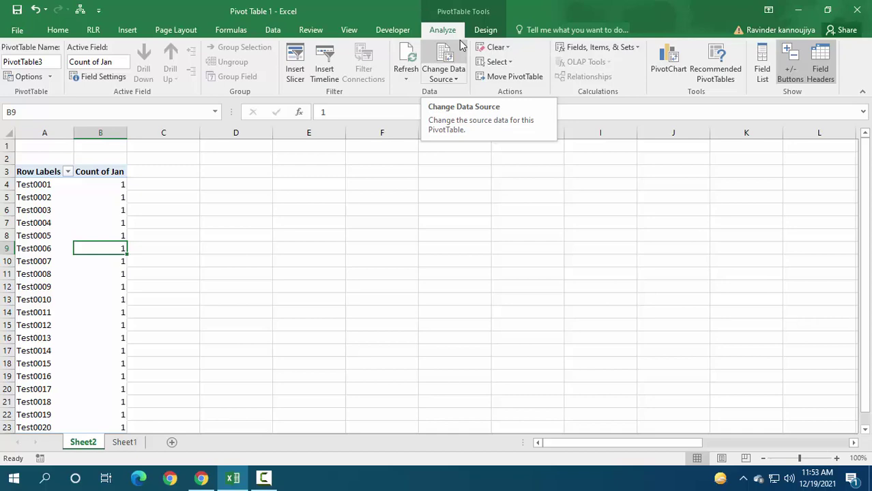
- Check the source data on Sheet1, then return to the Sheet2 pivot's analysis tools
left_click(123, 442)
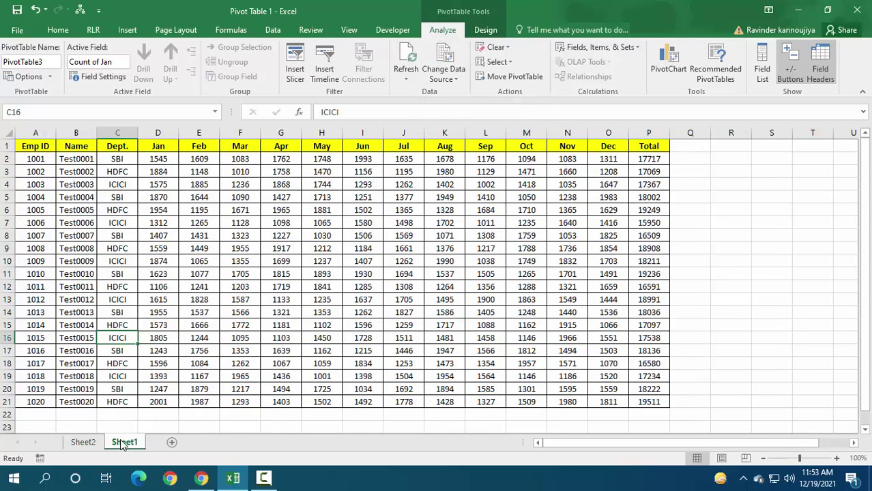
left_click(727, 199)
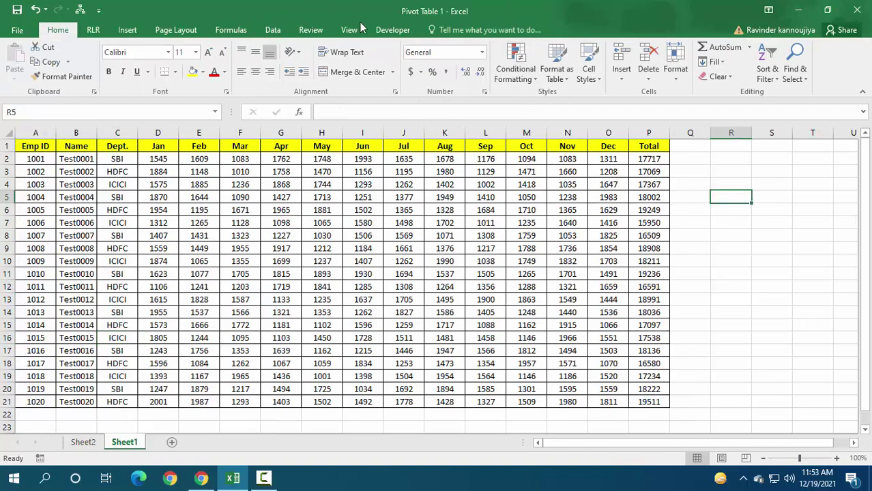
left_click(83, 442)
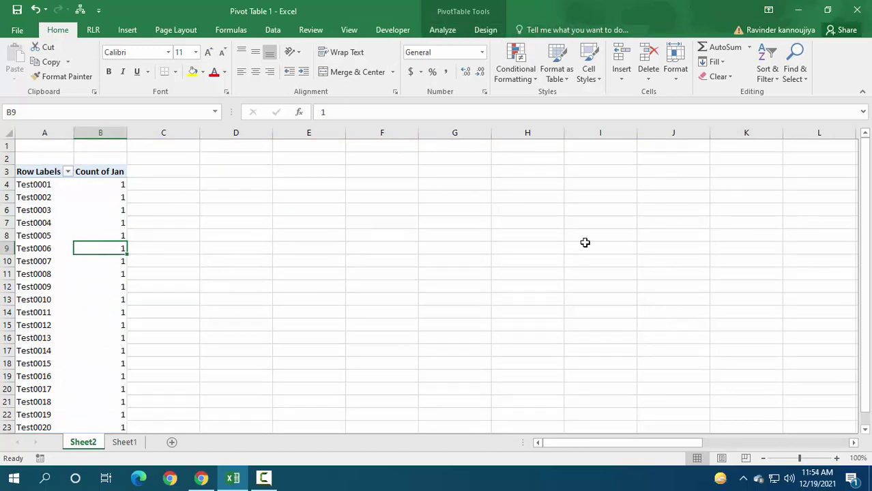
left_click(445, 32)
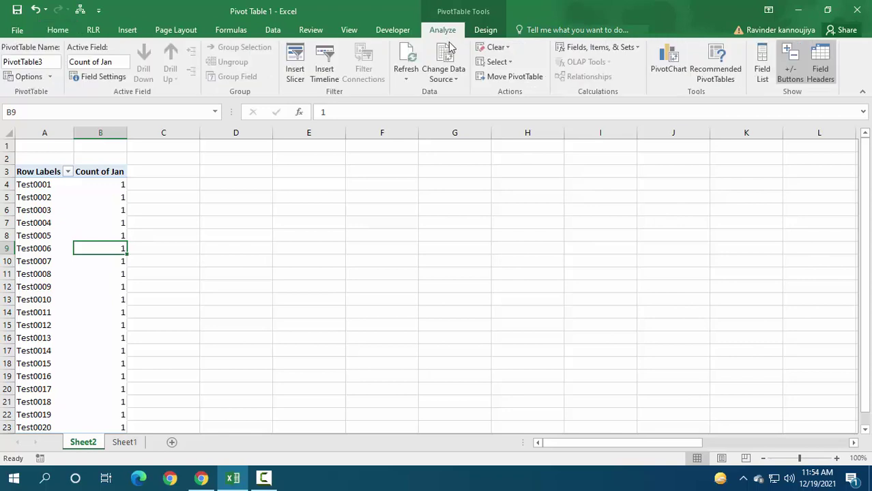
- Reopen the field list and drag Name out of the Rows area
left_click(761, 70)
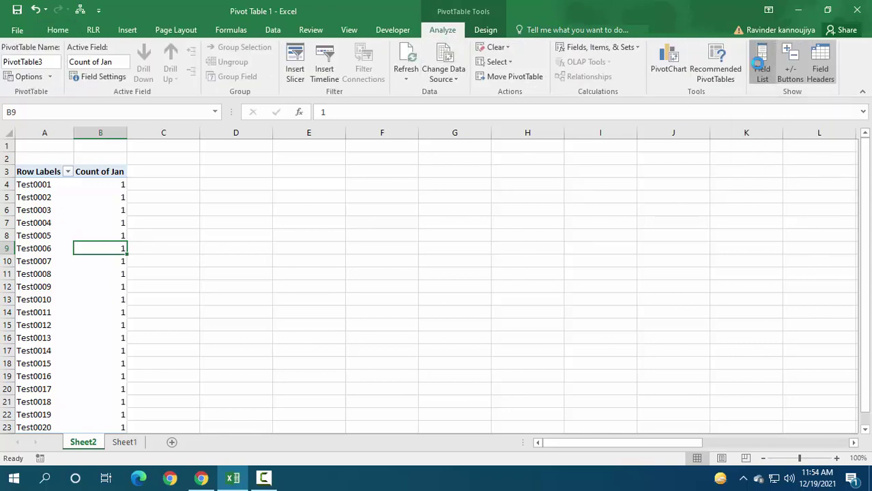
left_click_drag(668, 138, 684, 155)
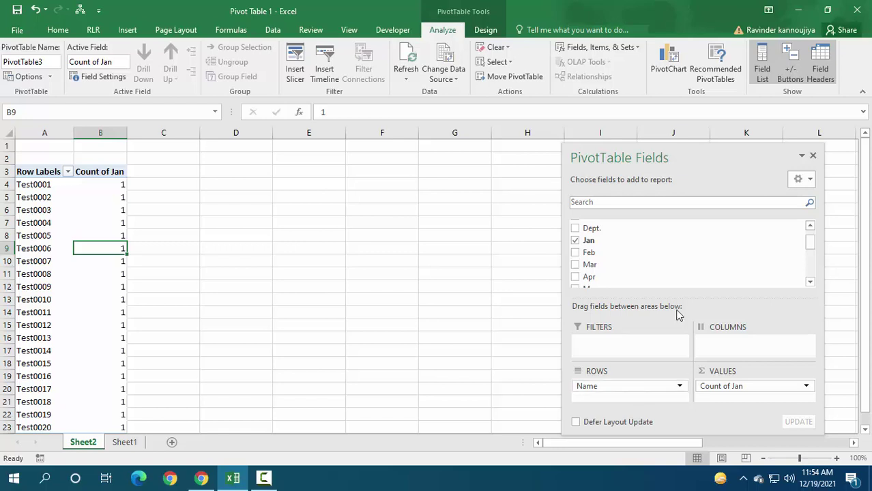
left_click(674, 388)
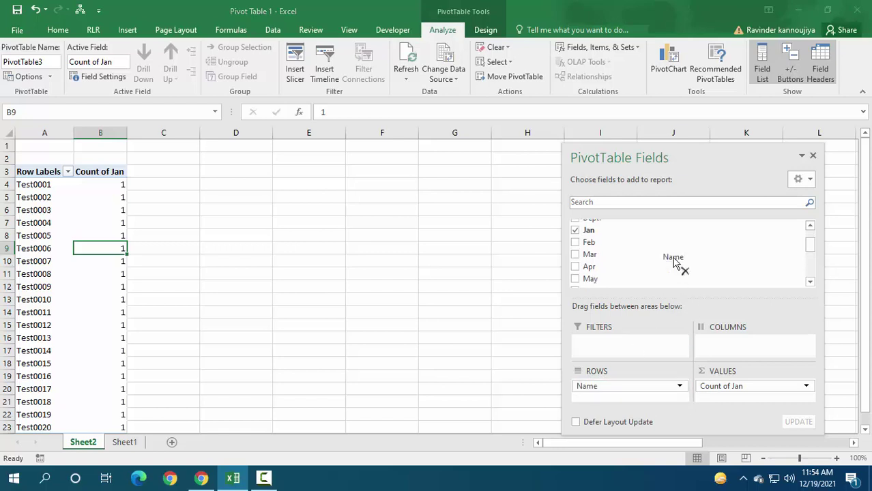
left_click_drag(674, 387, 676, 266)
- Remove Count of Jan from the Values area
left_click(807, 387)
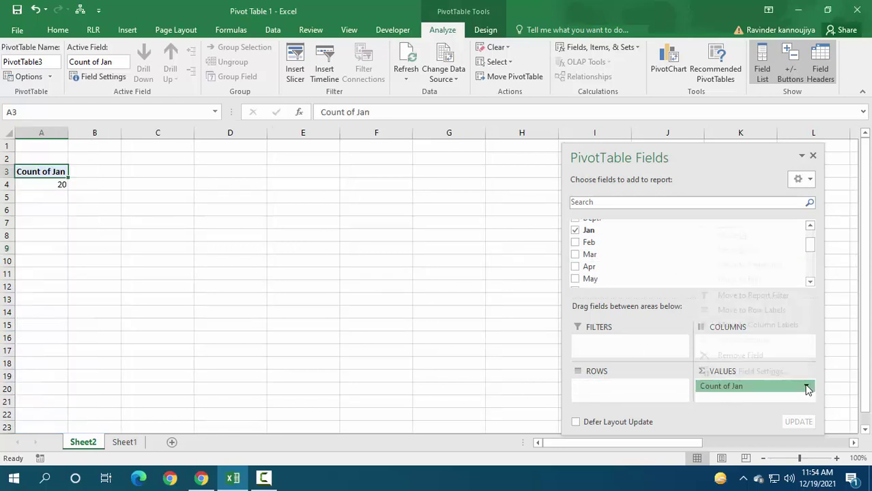
left_click(751, 354)
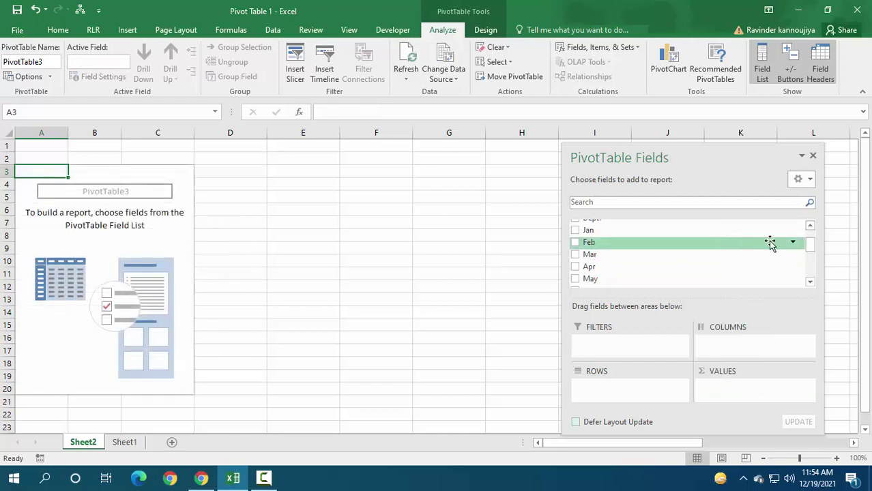
mouse_move(812, 247)
left_mouse_down()
mouse_move(812, 270)
mouse_move(809, 232)
mouse_move(810, 285)
mouse_move(809, 229)
left_mouse_up()
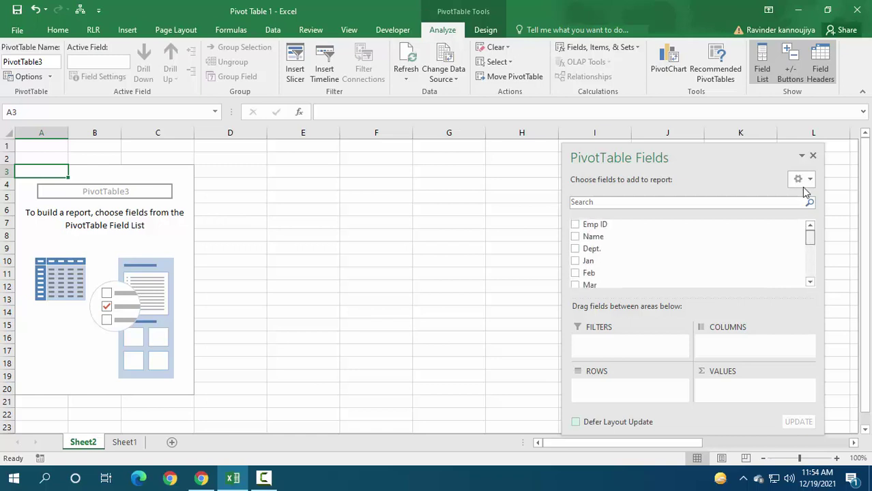
- Search the field list for 'total' and add Total as a sum
left_click(734, 202)
type("total")
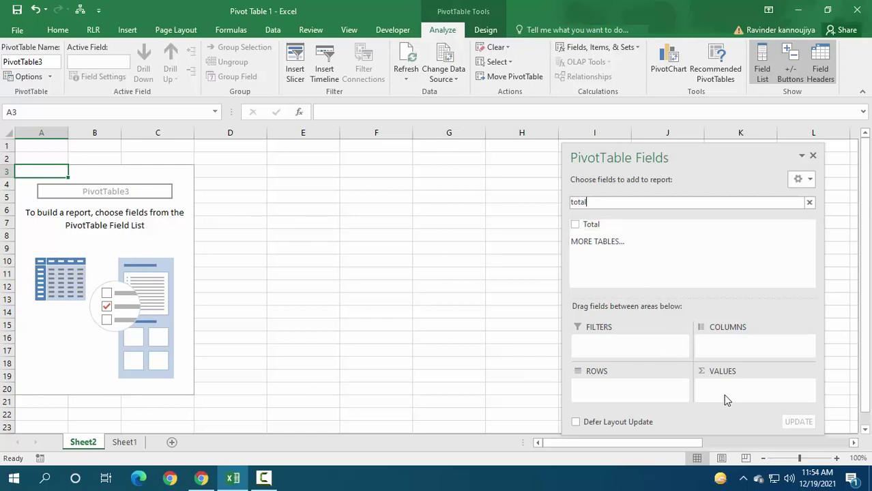
left_click(577, 228)
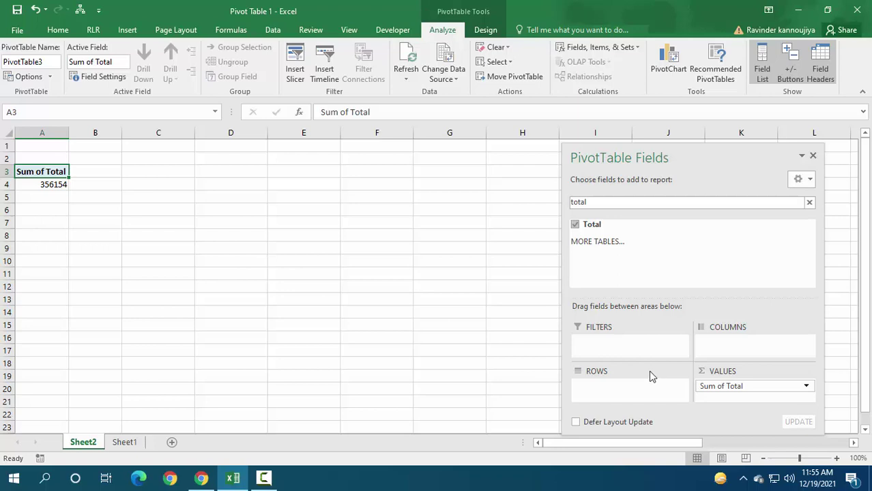
- Search for 'dep' and add Dept. to the rows to split the totals
left_click(809, 203)
type("d")
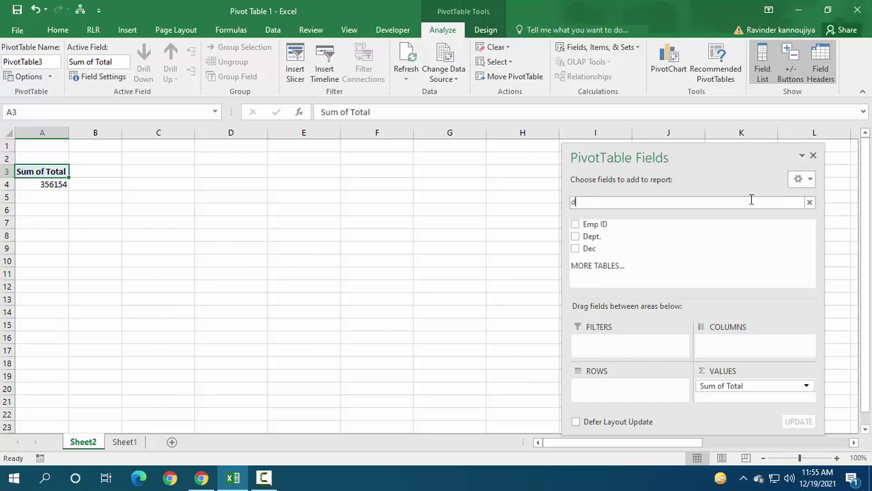
type("ep")
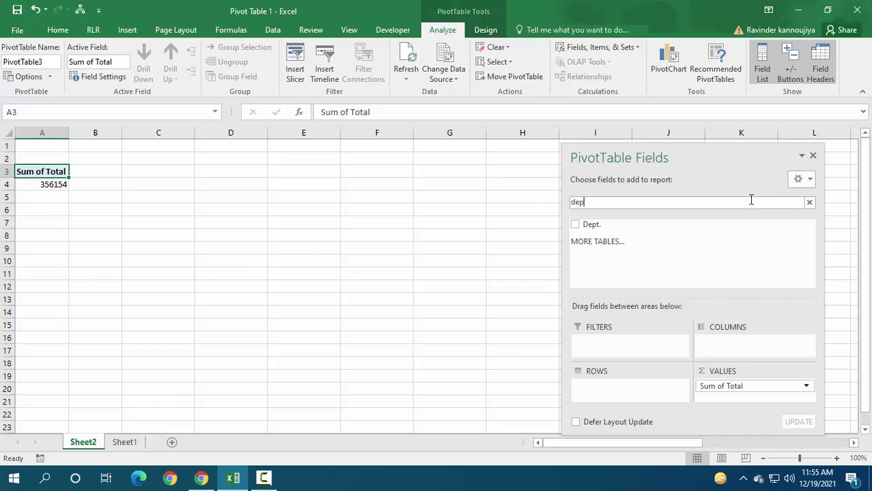
left_click(574, 224)
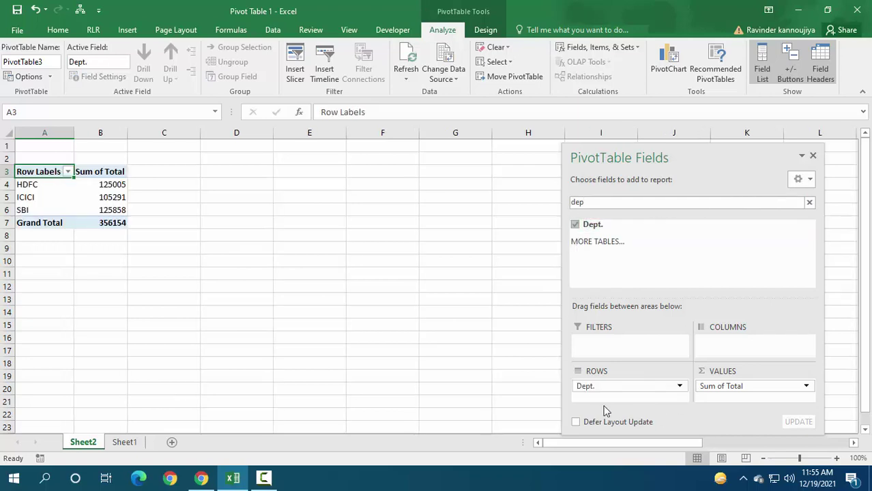